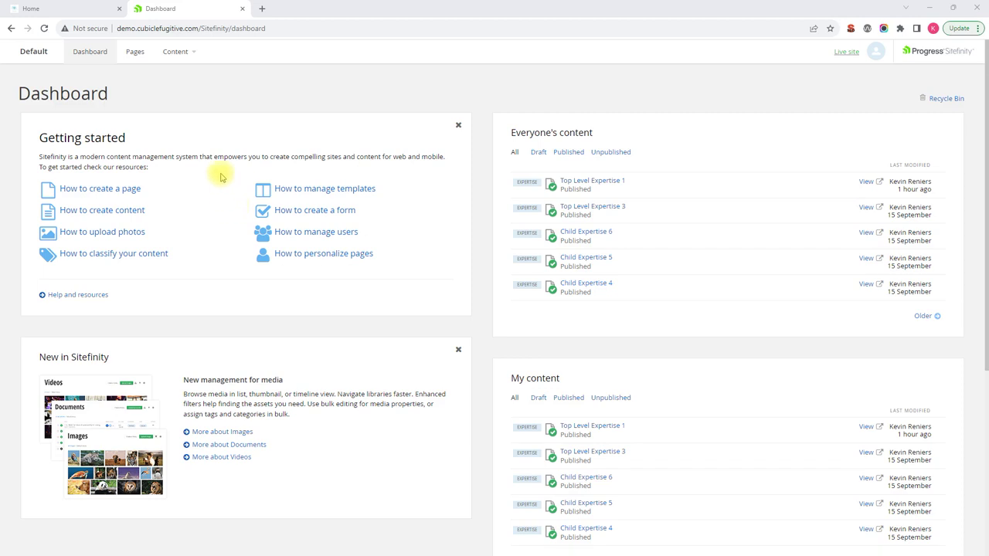
Open the "Blog" blog group and start creating a new blog item in it.
left_click(179, 51)
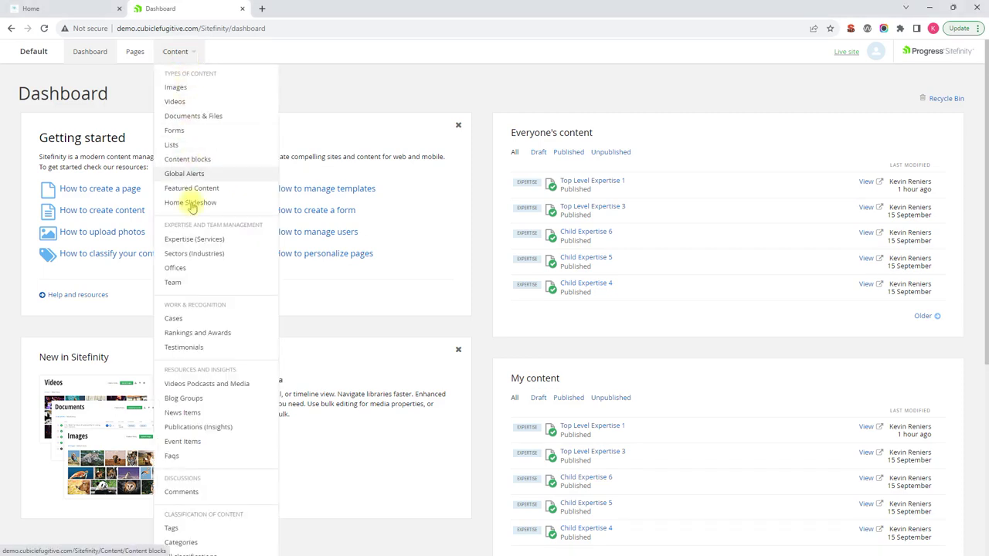
left_click(195, 400)
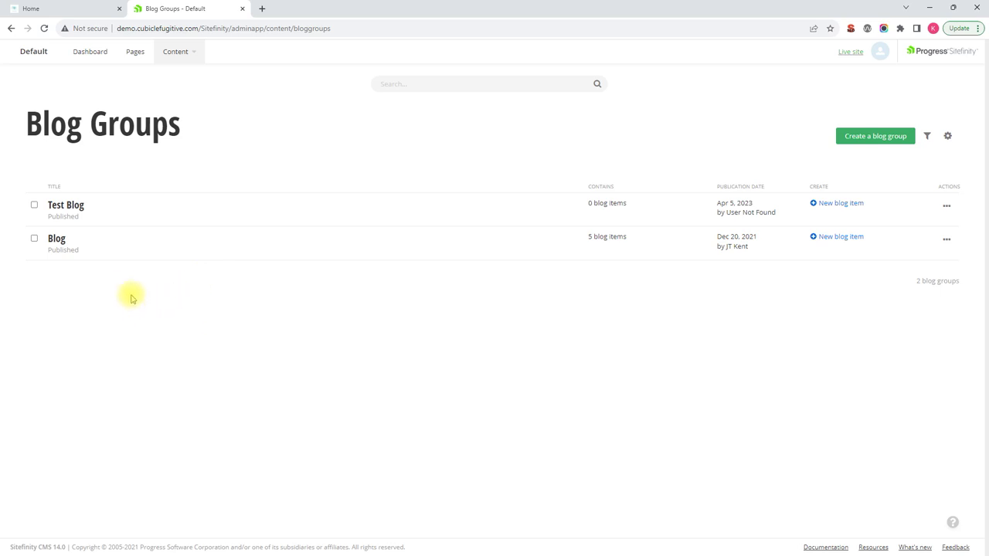
left_click(56, 239)
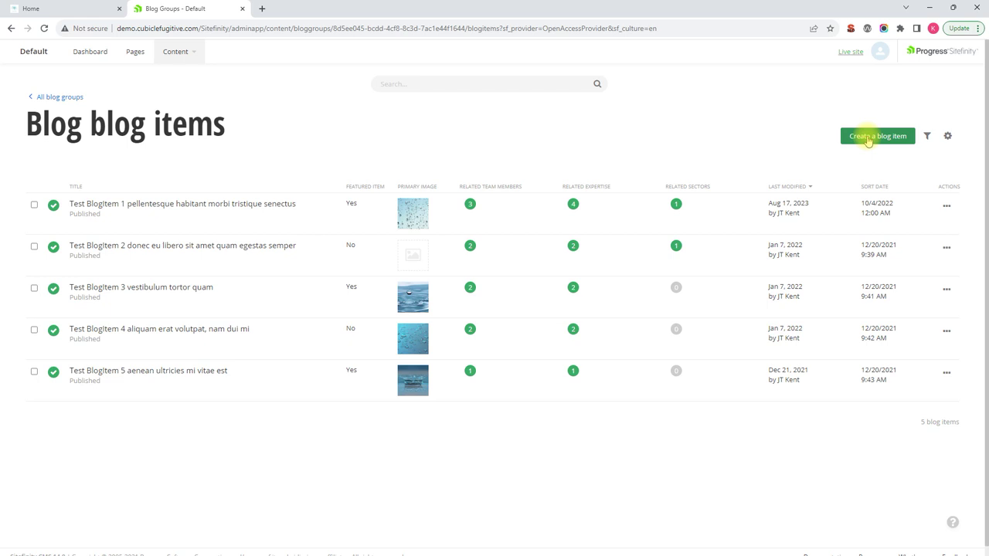
left_click(868, 138)
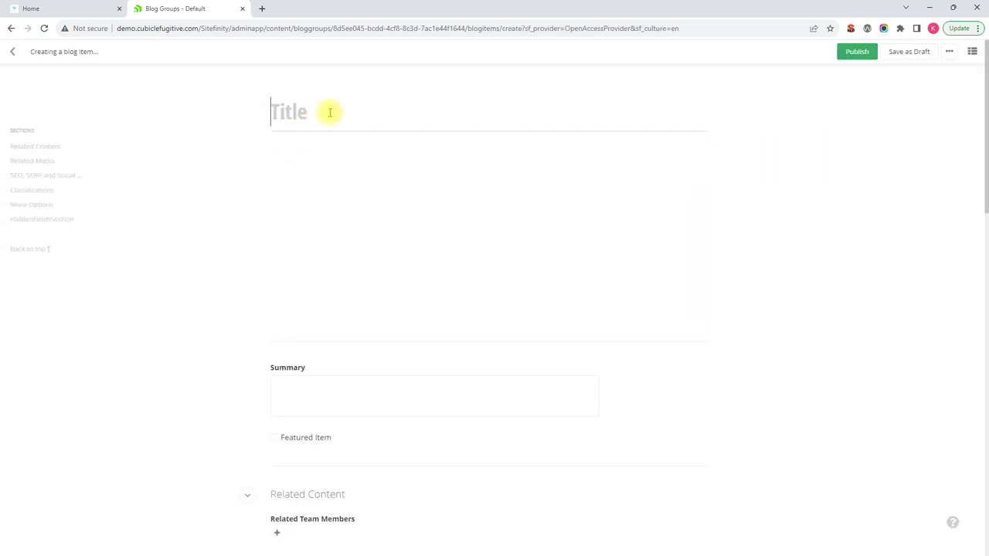
Title the blog item "New Blog Post" and fill its main content with Lorem Ipsum placeholder paragraphs.
type("New Blog Post")
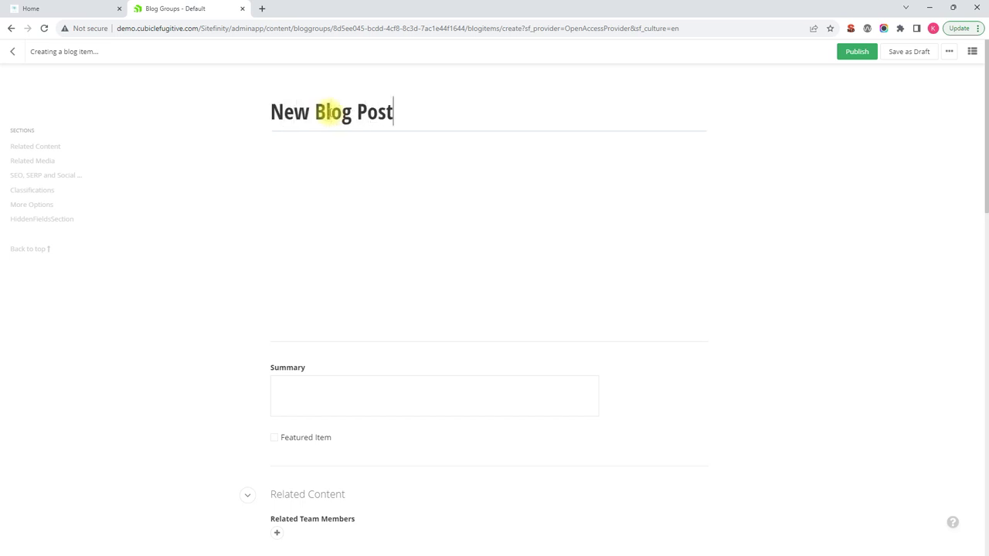
left_click(331, 169)
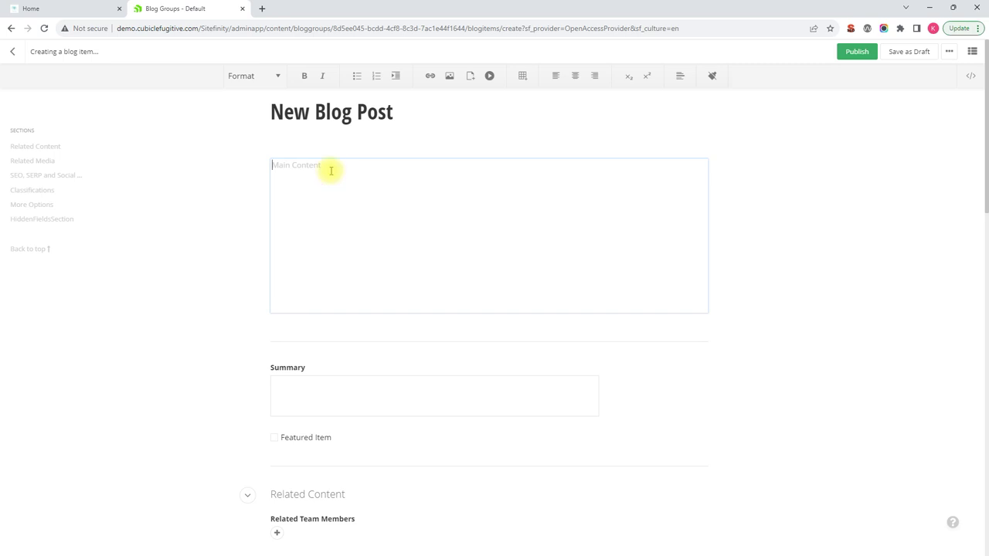
type("This is sort of a sub grouping of blogs, to sort of categorize similar blog posts and allow users to click on that link and sort and search relevant associated blog posts.")
key("ctrl+z")
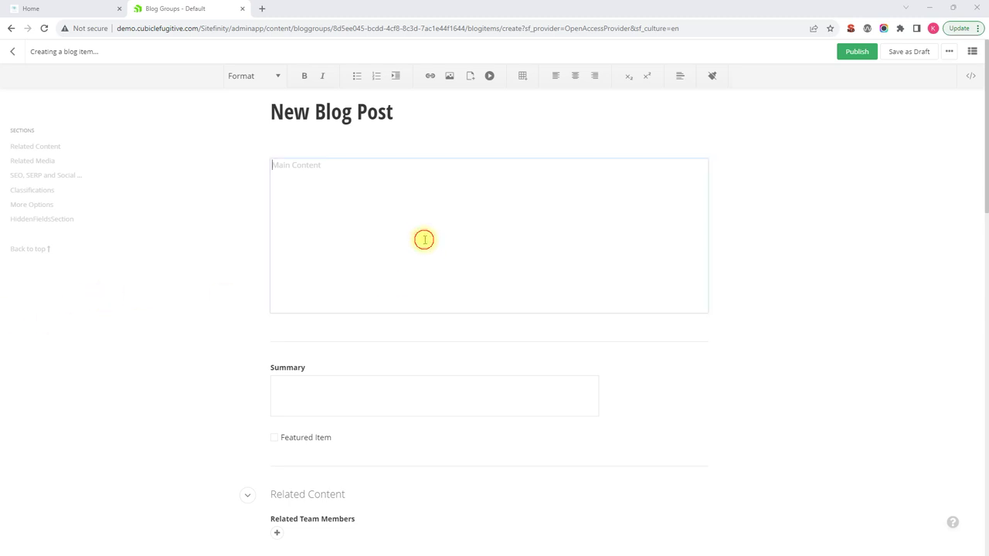
left_click(418, 231)
type("Lorem Ipsum dolor sit amet.  Lorem ipsum dolor sit amet. Et quasi maiores eum tenetur laboriosam et tempore harum et perspiciatis dolor et maxime saepe a placeat sunt non nisi rerum. Qui consequatur itaque est officiis vitae rem cupiditate galisum a adipisci nulla 33 eligendi natus! Et voluptates dolores est quaerat itaque est quisquam cumque At voluptatem tempore ut quia natus? Ut commodi quia ad nulla cumque et corporis minima qui accusamus autem aut labore nesciunt ut unde veniam qui facilis quia.  Et necessitatibus explicabo est optio necessitatibus et nobis galisum. Est dolor commodi sit aspernatur expedita est quia dolore eum quidem ratione sit dolores minima aut velit autem. Aut aperiam laborum ut ullam dolores et dolore aliquid id illum obcaecati est consequatur nostrum et autem voluptatem vel autem nisi.  Non culpa voluptas eos eius quia quo velit voluptatem sit porro ducimus hic expedita magnam ut consequuntur voluptates ut quis ipsa! Non odit voluptas id ipsam distinctio vel aliquam sint qui sint doloremque ut quae fugiat.")
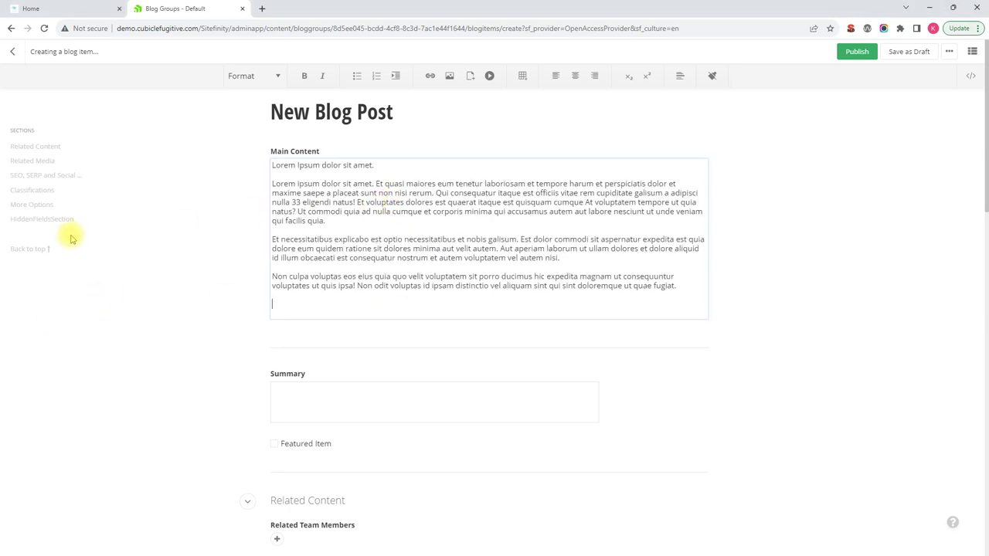
key("BackSpace")
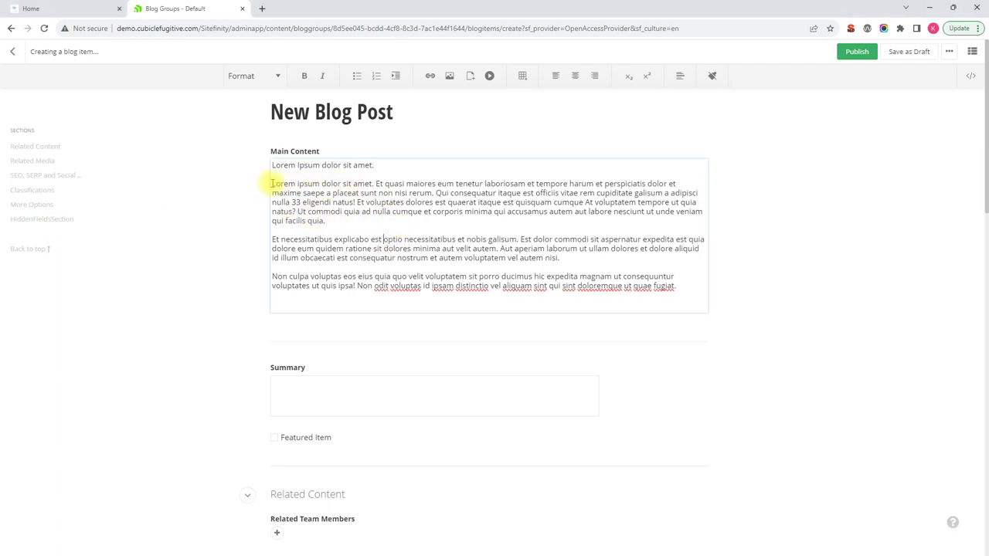
Make the second paragraph of the main content, starting "Lorem ipsum dolor sit amet. Et quasi", bold and left-aligned.
left_click_drag(272, 183, 340, 221)
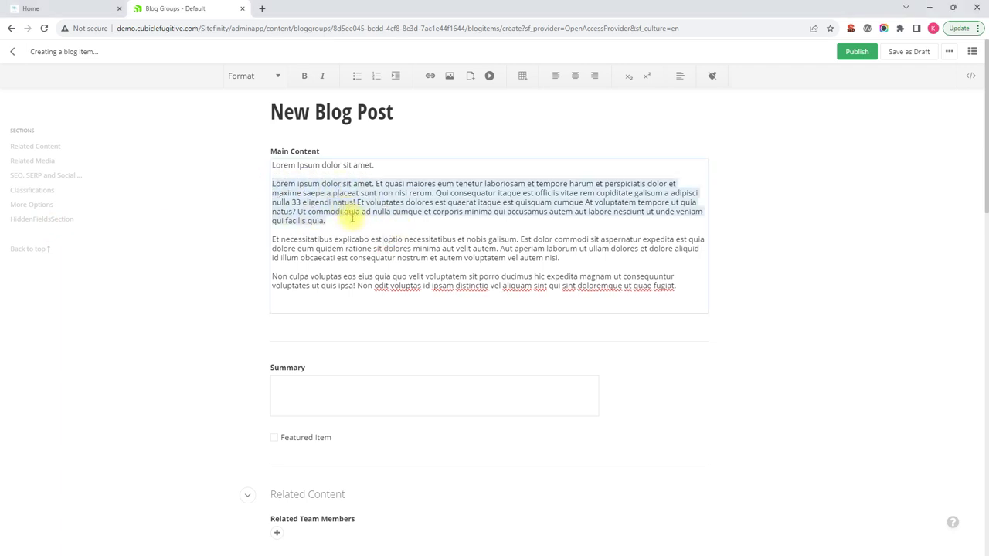
left_click(301, 76)
left_click(319, 76)
left_click(317, 77)
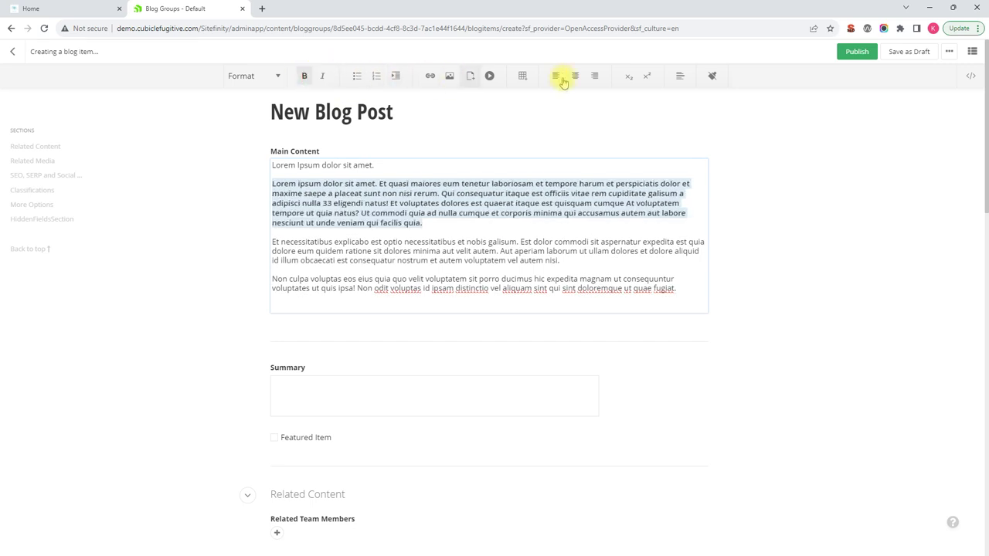
left_click(575, 76)
left_click(556, 76)
left_click(432, 77)
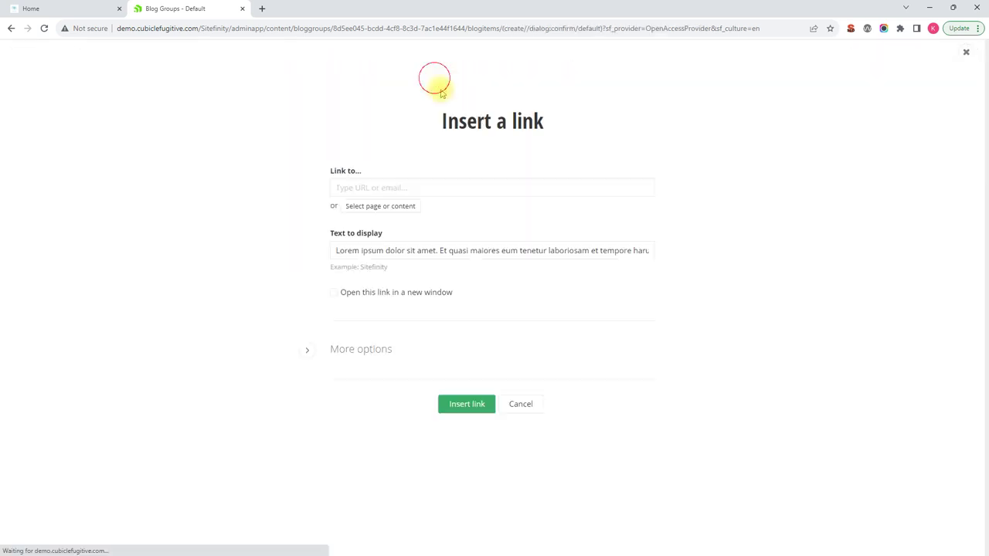
left_click(518, 403)
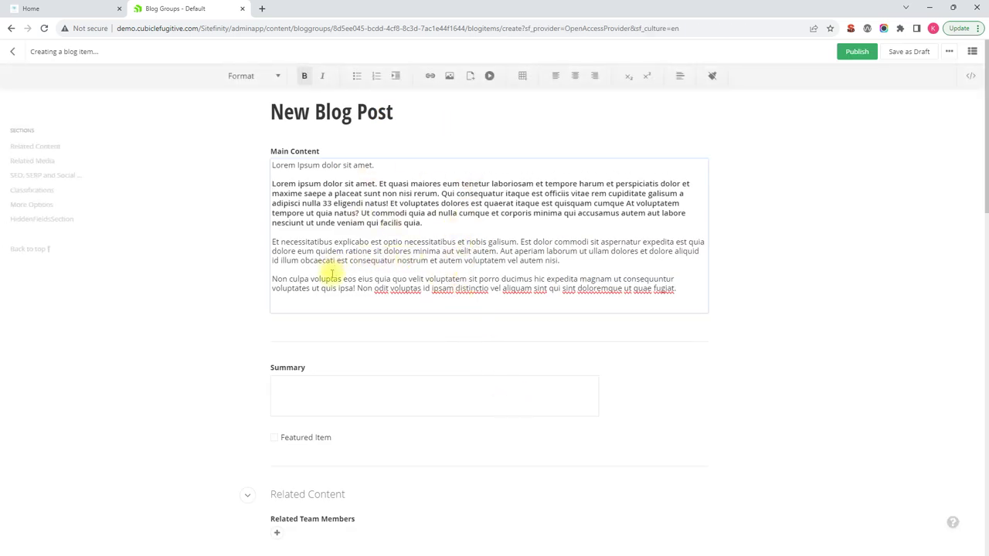
Enter "Enticing summary here, click on this!" as the blog item's summary.
left_click(348, 335)
left_click(331, 378)
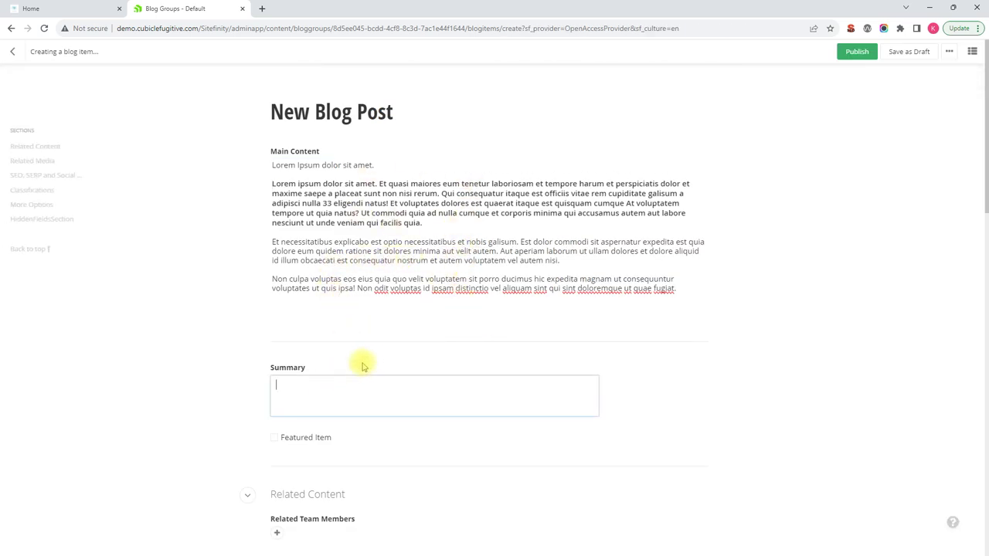
scroll(370, 358, "down", 1)
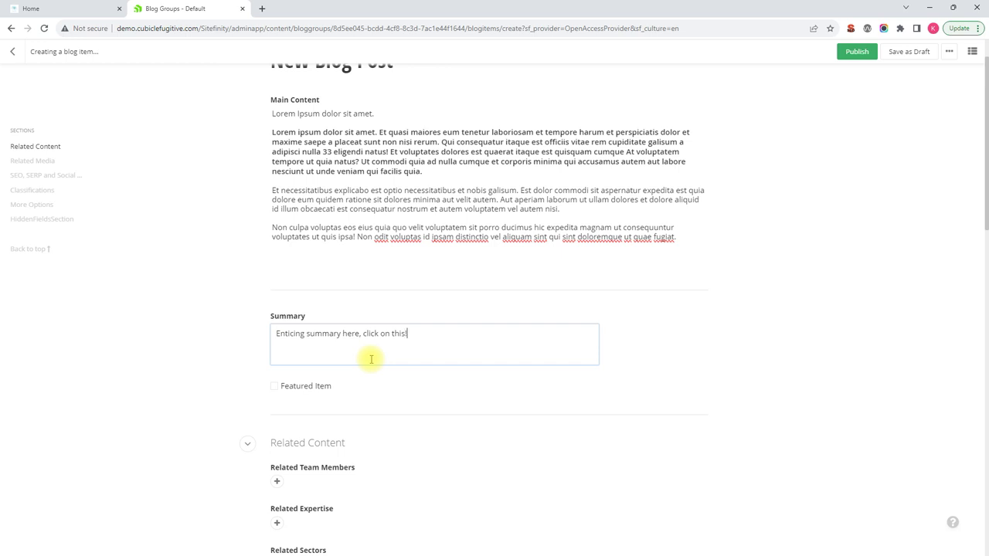
Review the remaining form sections: Related Content, Related Media, SEO, SERP and Social Sharing, and Classifications.
scroll(371, 359, "down", 1)
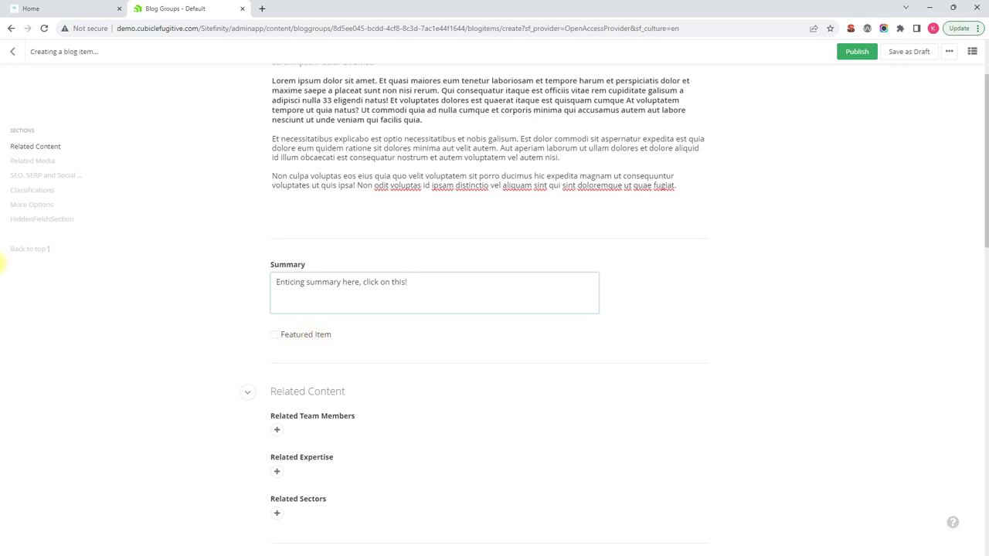
scroll(380, 306, "down", 2)
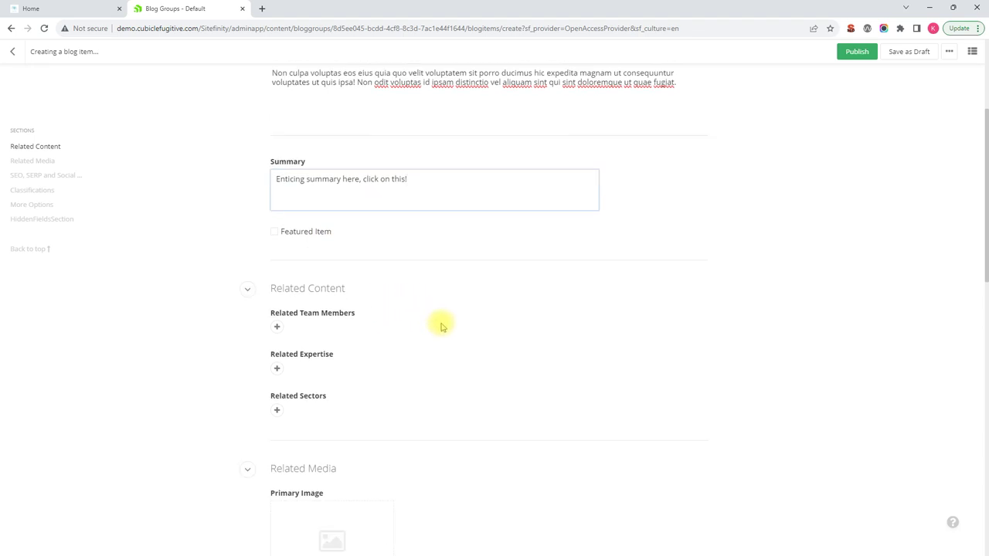
scroll(440, 327, "down", 1)
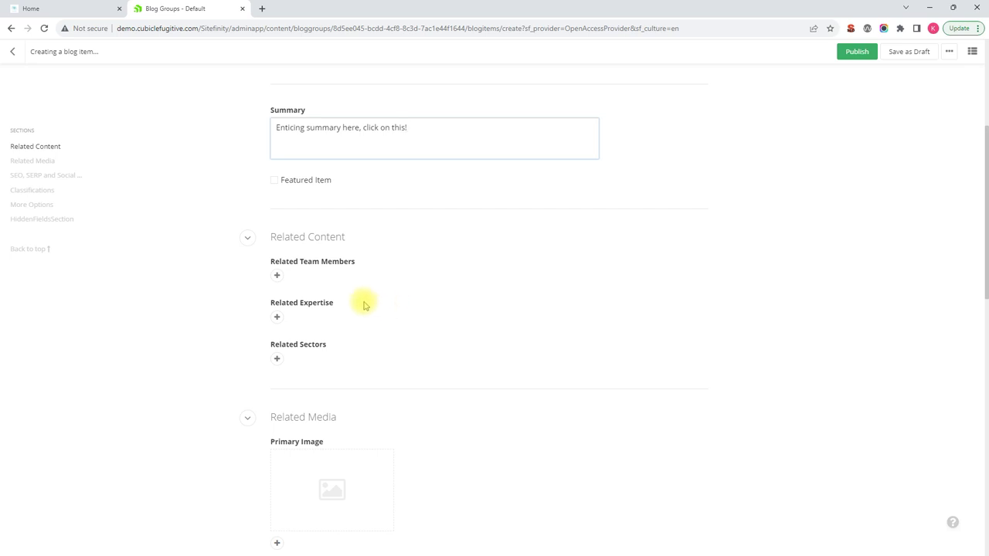
scroll(380, 314, "down", 1)
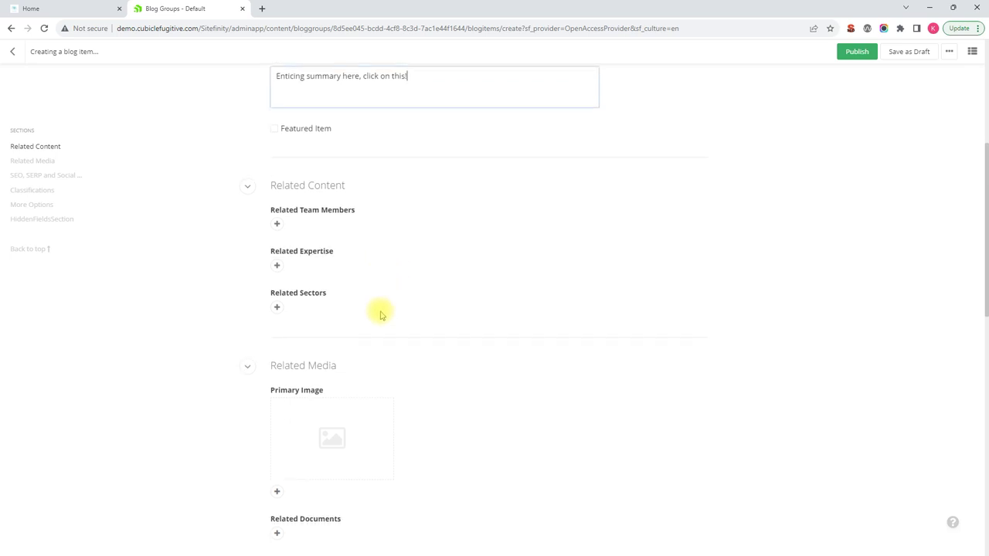
scroll(380, 313, "down", 6)
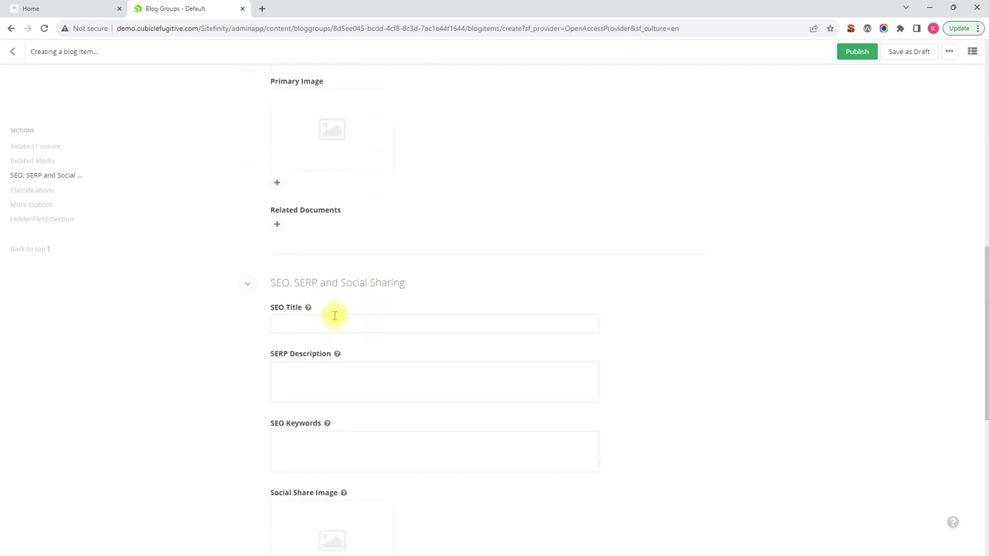
scroll(334, 315, "down", 1)
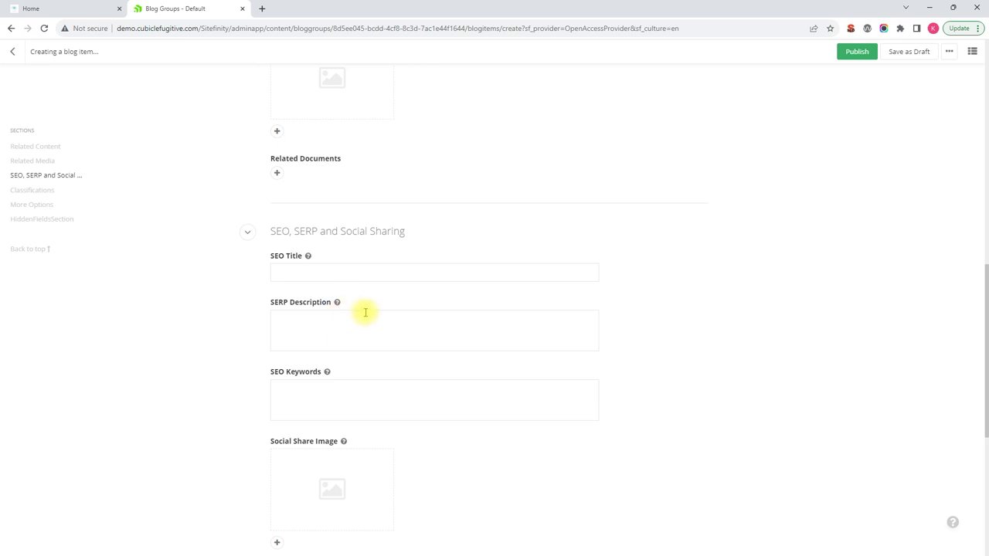
scroll(360, 297, "down", 2)
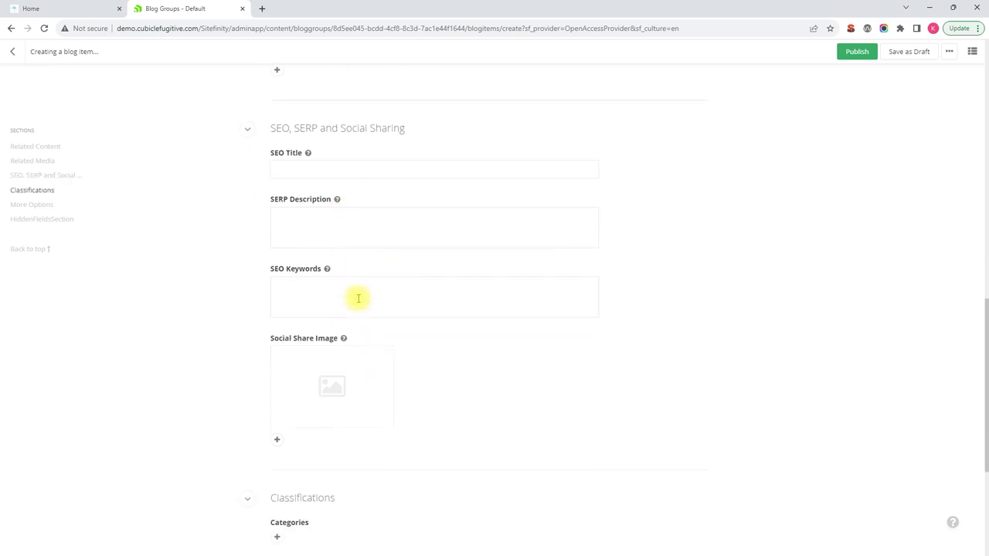
scroll(359, 297, "up", 3)
scroll(358, 299, "up", 2)
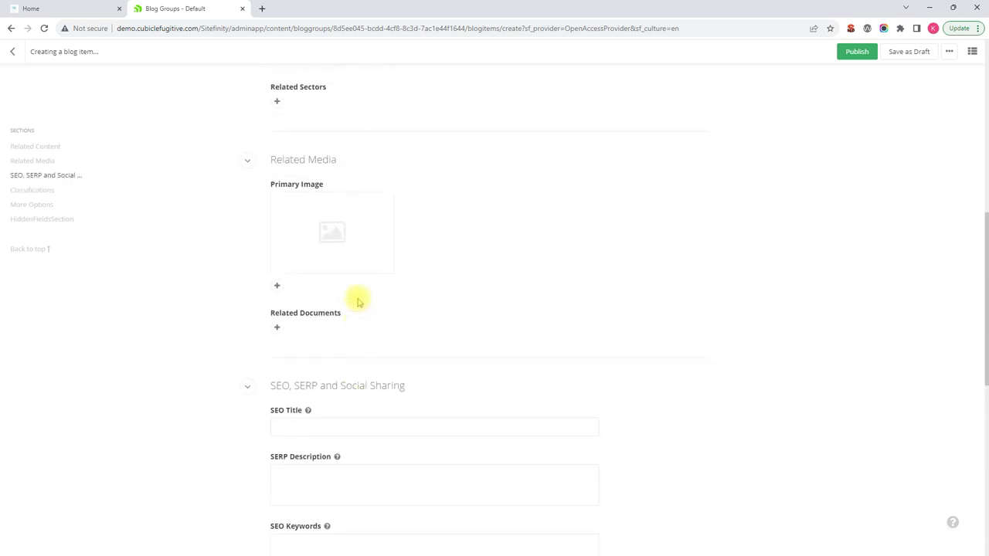
scroll(358, 301, "up", 4)
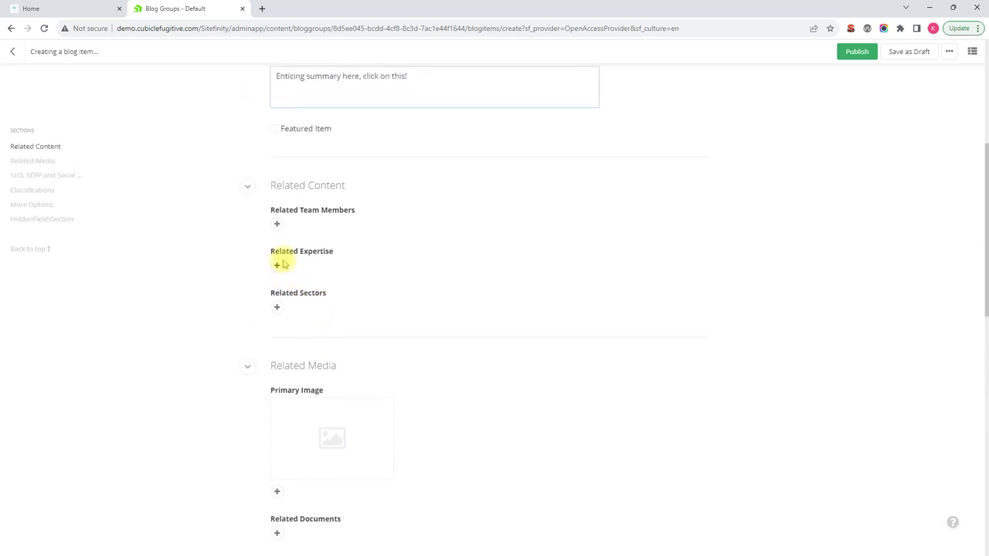
Add the third person in the recent suggestions as a related team member.
scroll(281, 263, "up", 1)
left_click(277, 275)
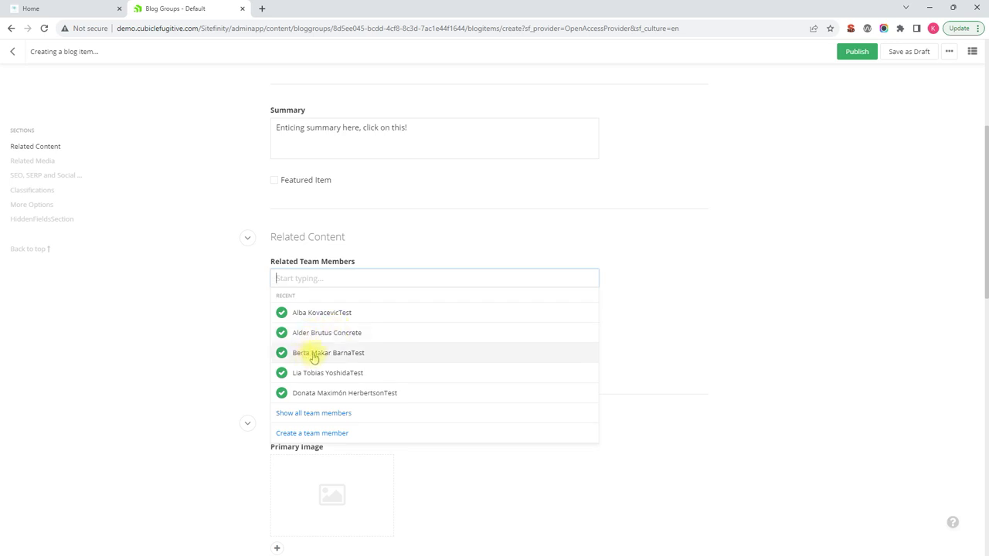
left_click(306, 352)
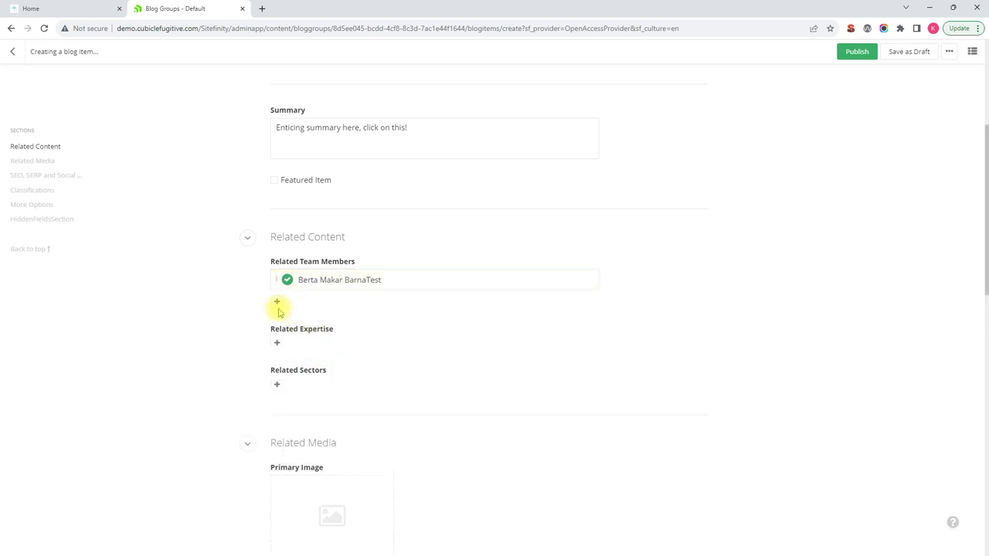
Add Top Level Expertise 1, Child Expertise 4 and Child Expertise 5 as related expertise.
left_click(278, 343)
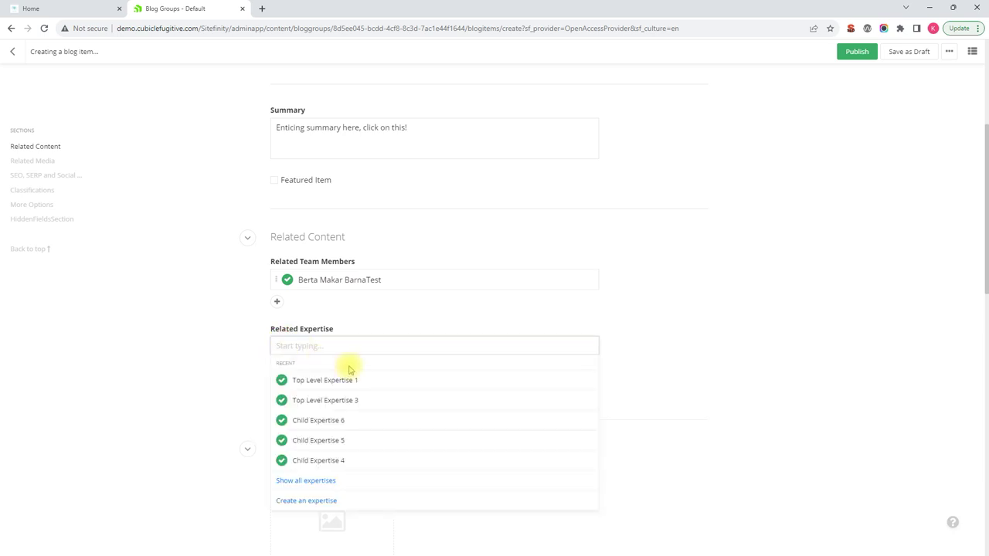
left_click(377, 386)
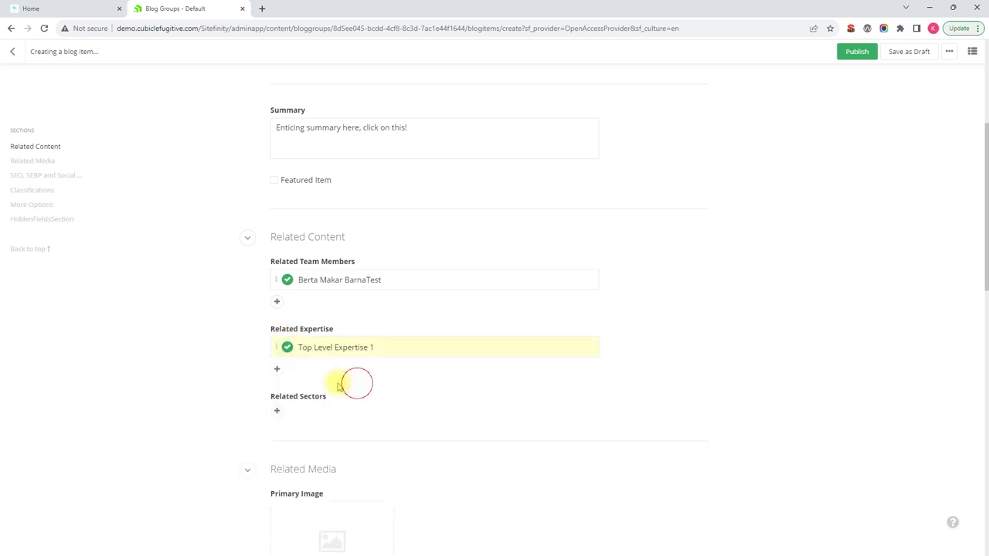
left_click(277, 370)
scroll(379, 407, "down", 1)
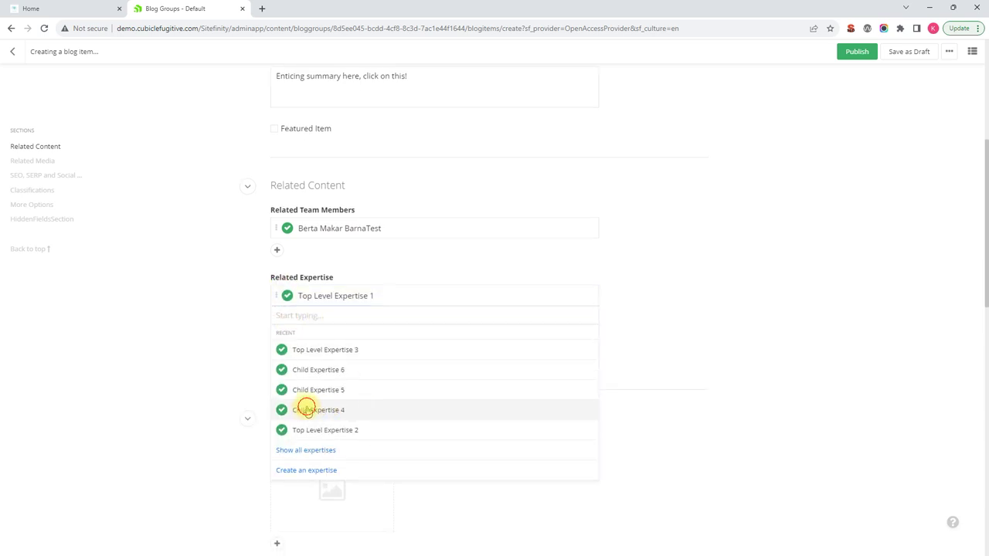
left_click(305, 407)
left_click(278, 337)
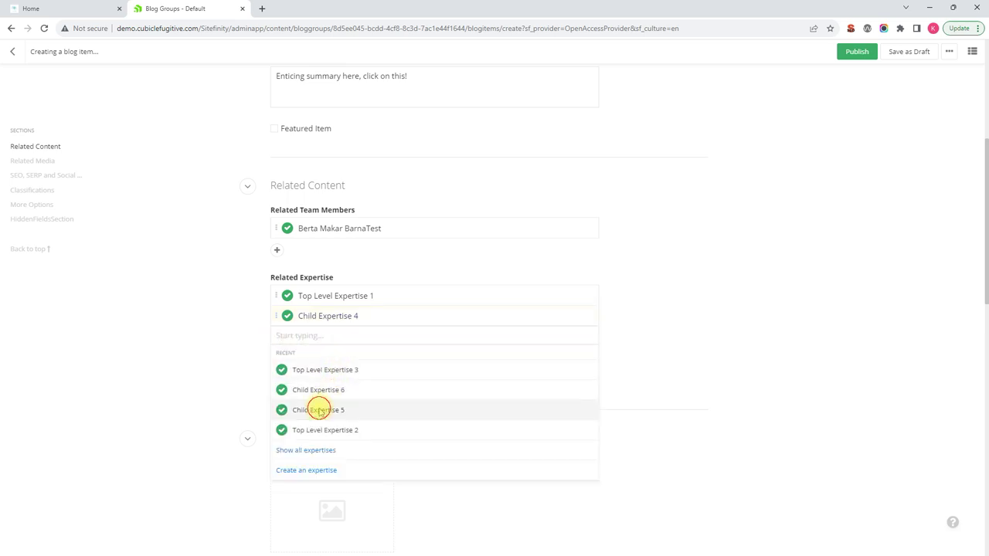
left_click(318, 408)
Add Test Sector 4 as a related sector of the blog item.
scroll(287, 357, "down", 1)
left_click(277, 349)
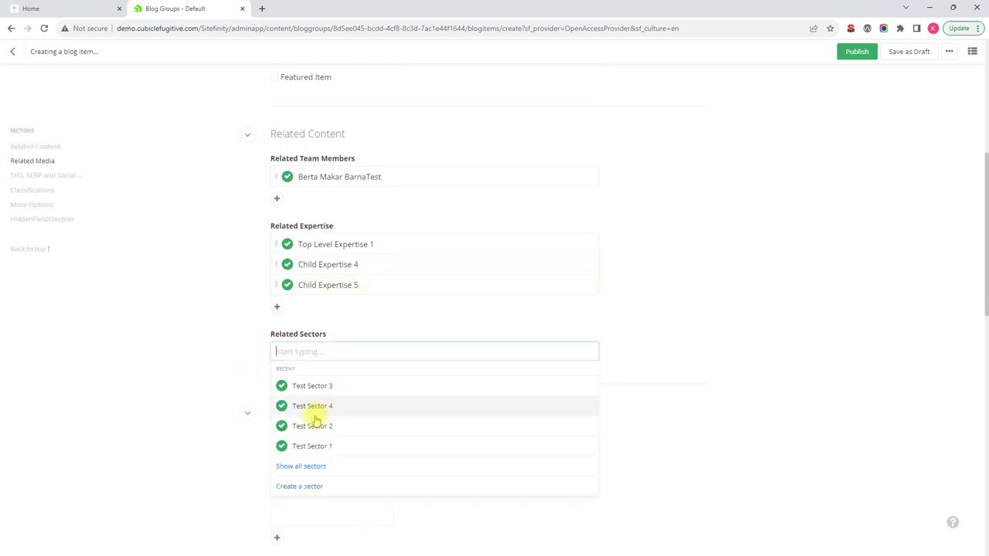
left_click(313, 406)
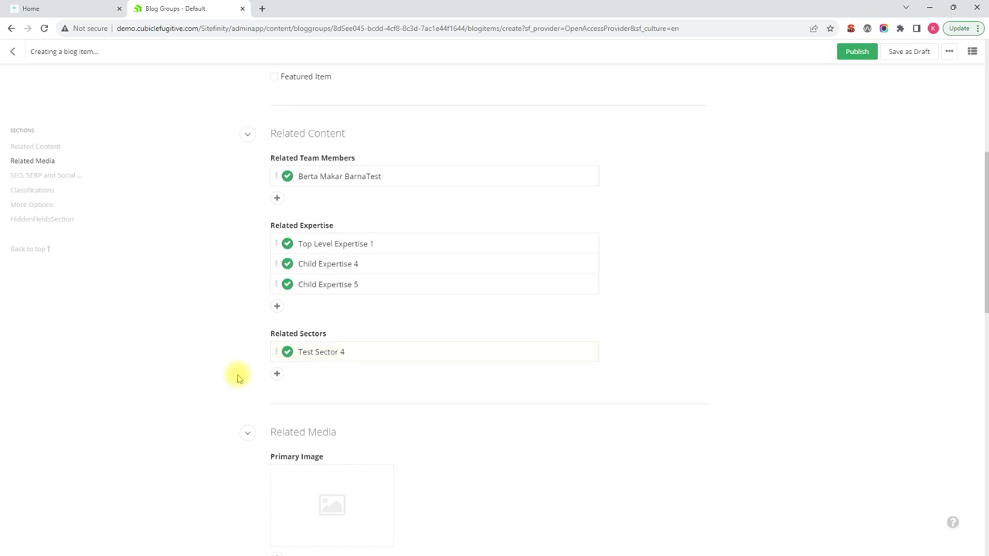
Set the ice cubes photo from the Test image library as the primary image and save the post as a draft.
scroll(244, 375, "down", 3)
scroll(247, 376, "down", 1)
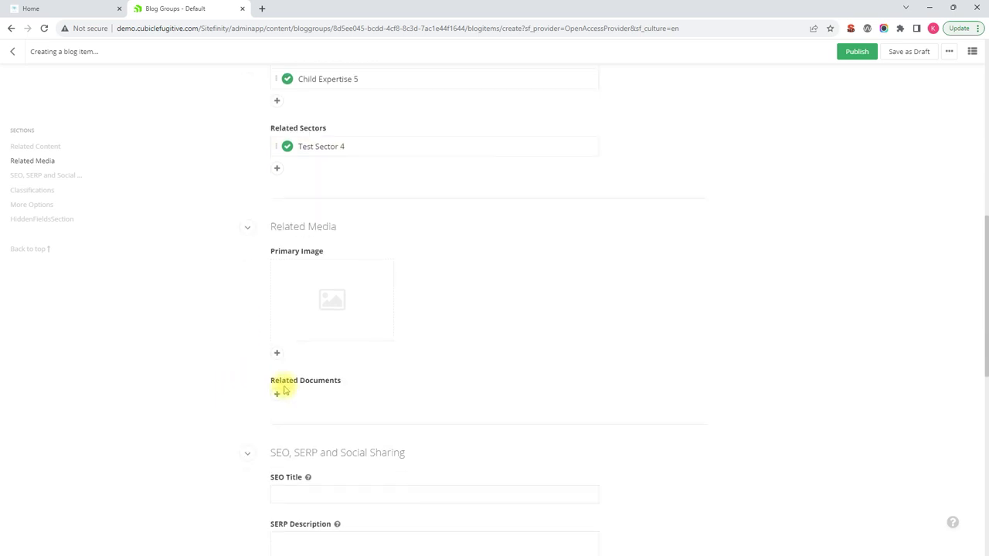
left_click(332, 303)
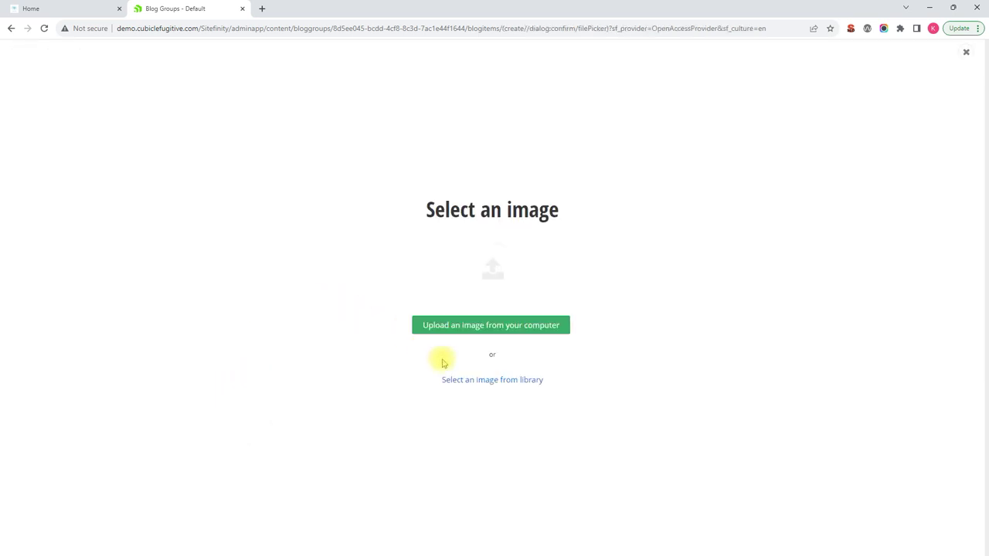
left_click(471, 381)
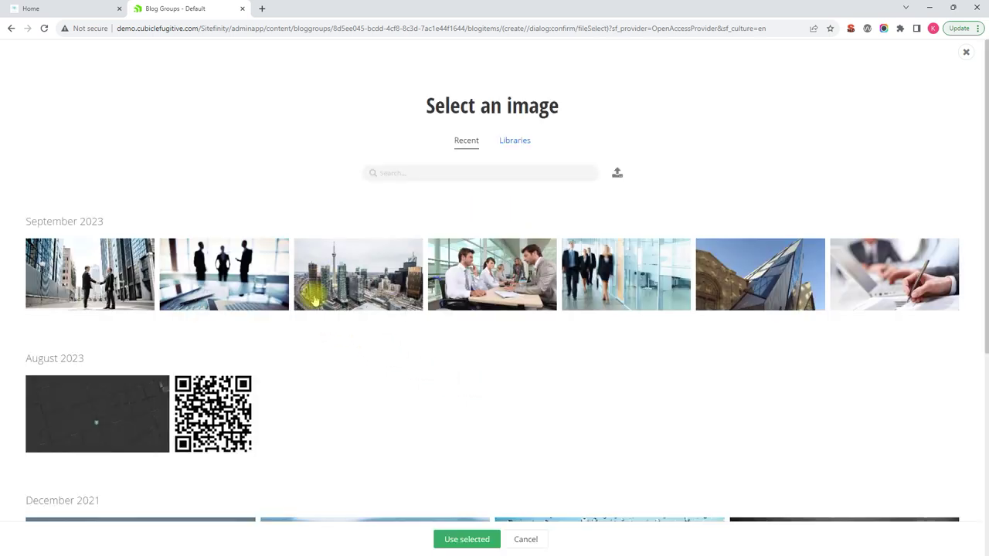
left_click(518, 143)
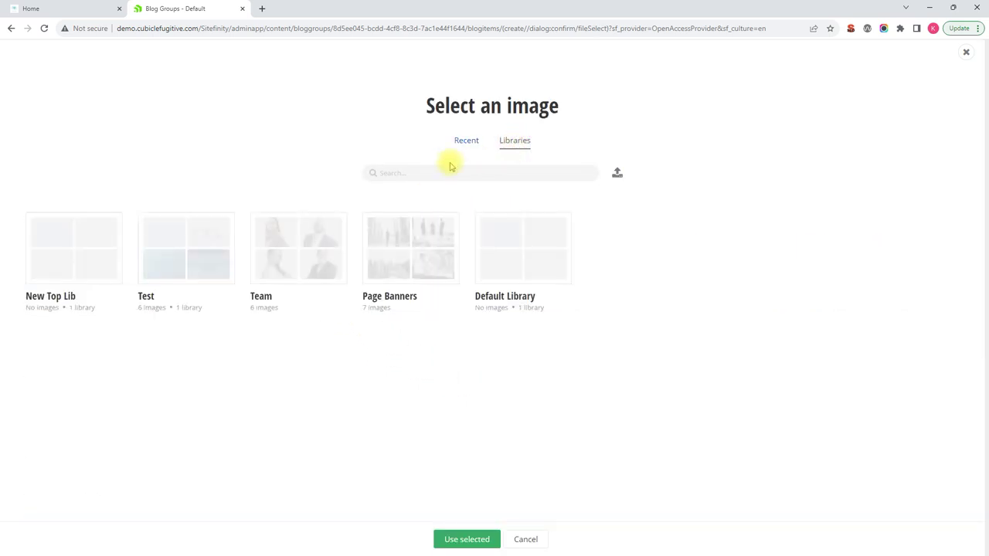
left_click(199, 258)
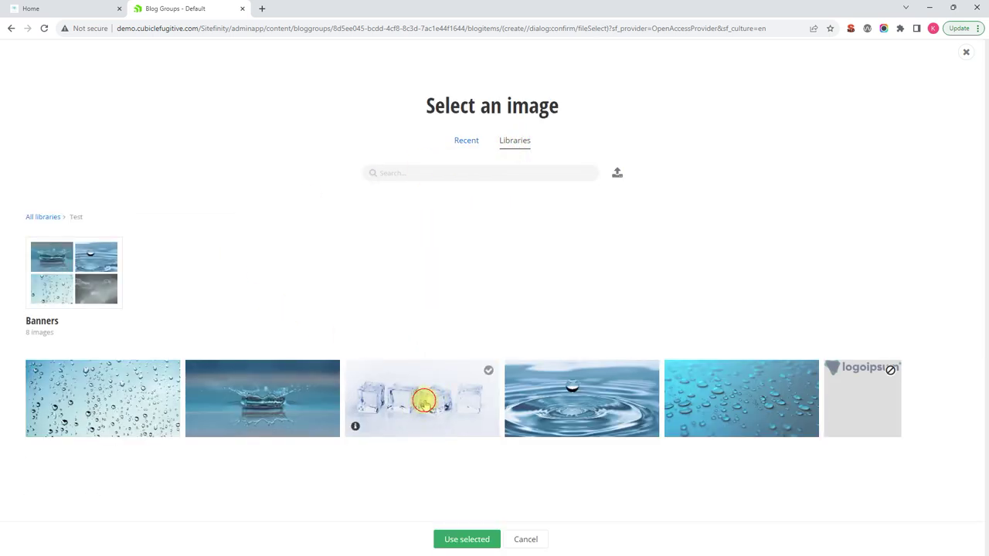
left_click(449, 538)
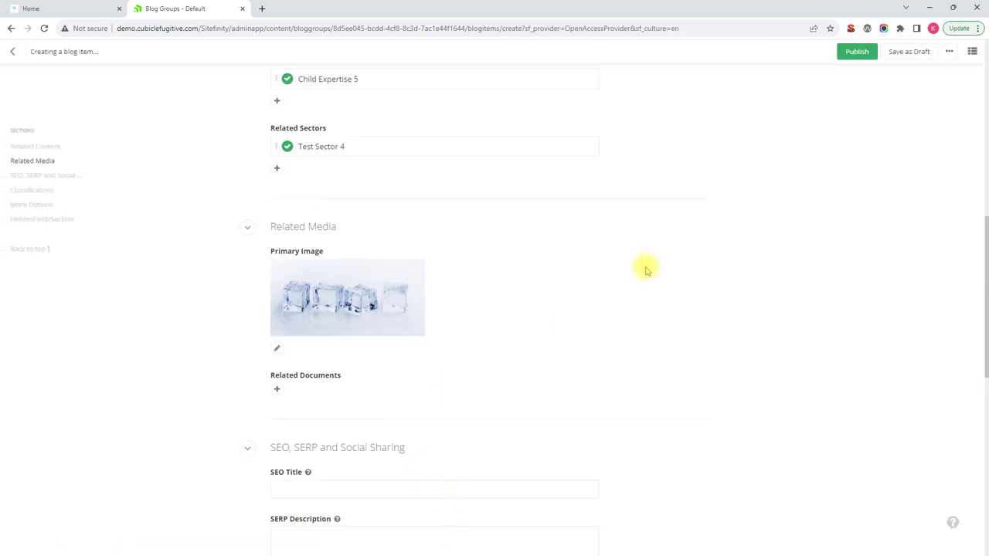
scroll(367, 302, "down", 1)
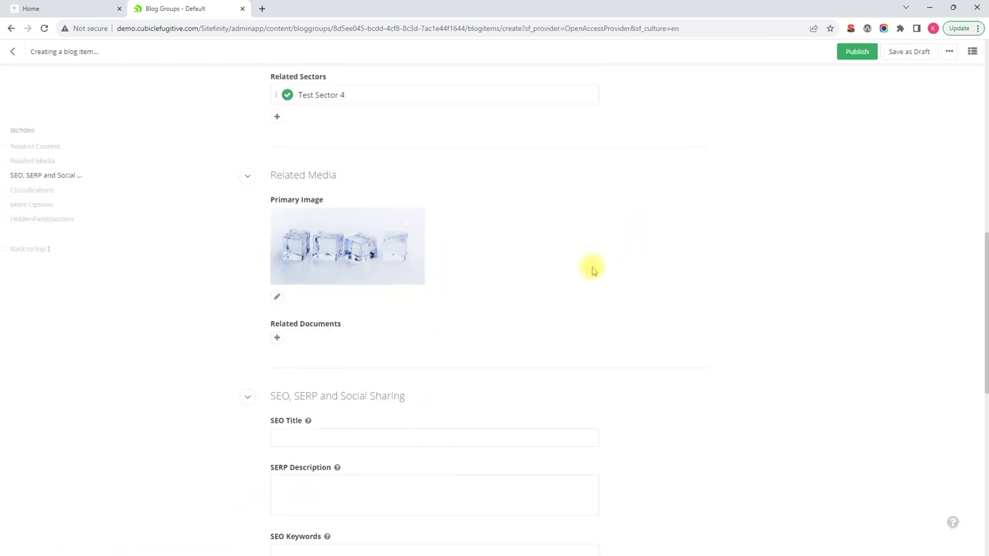
left_click(904, 51)
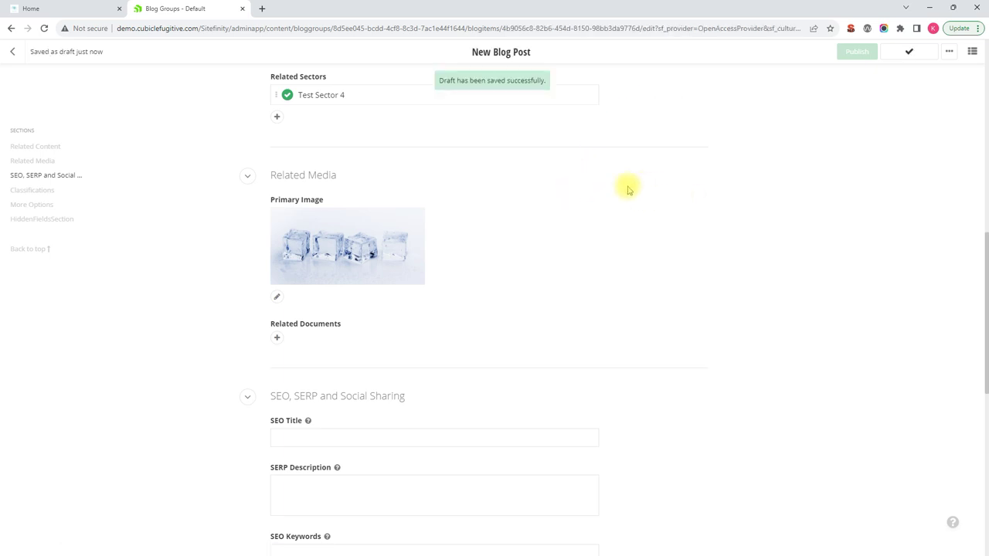
Preview the draft post and check its banner image, title, author, overview text and related people, then close the preview.
left_click(538, 52)
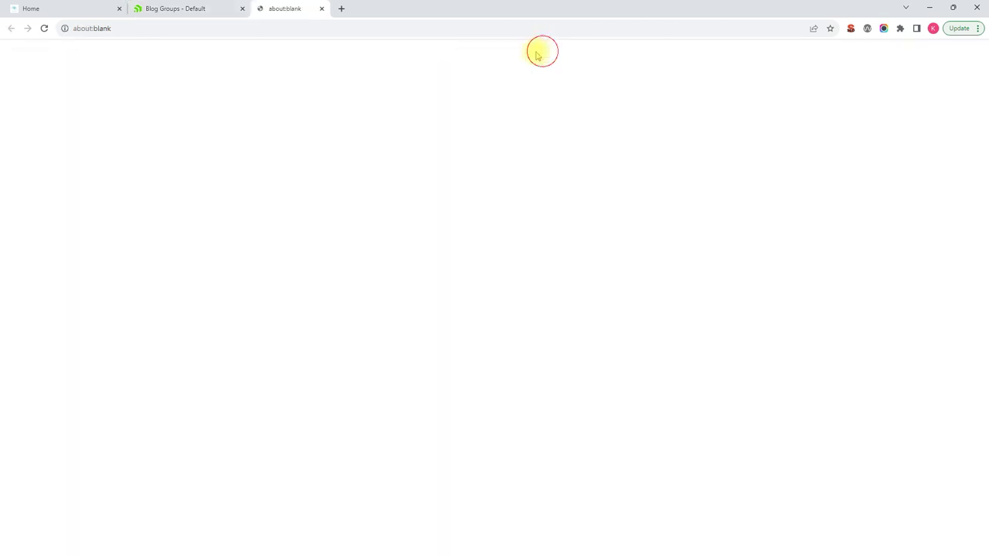
scroll(433, 113, "down", 2)
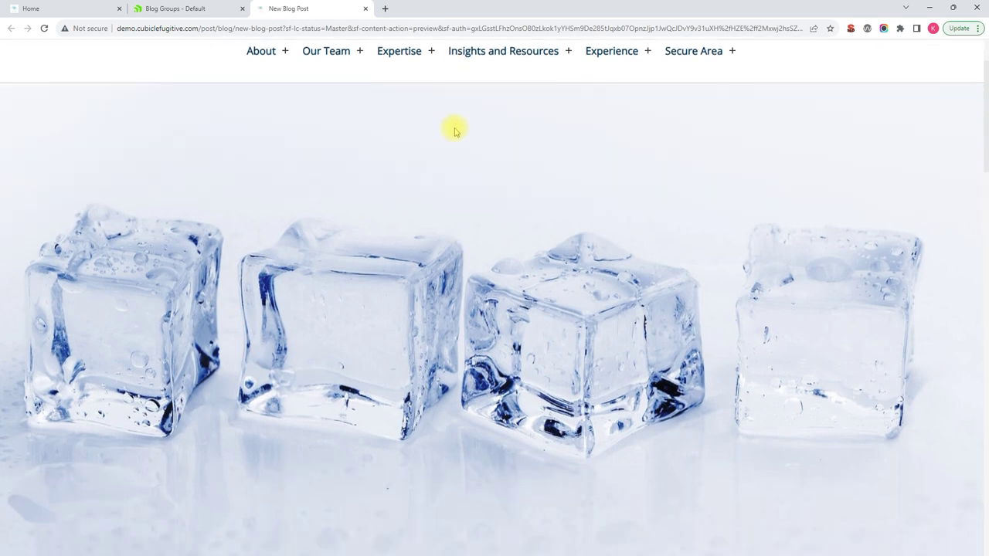
scroll(459, 165, "down", 8)
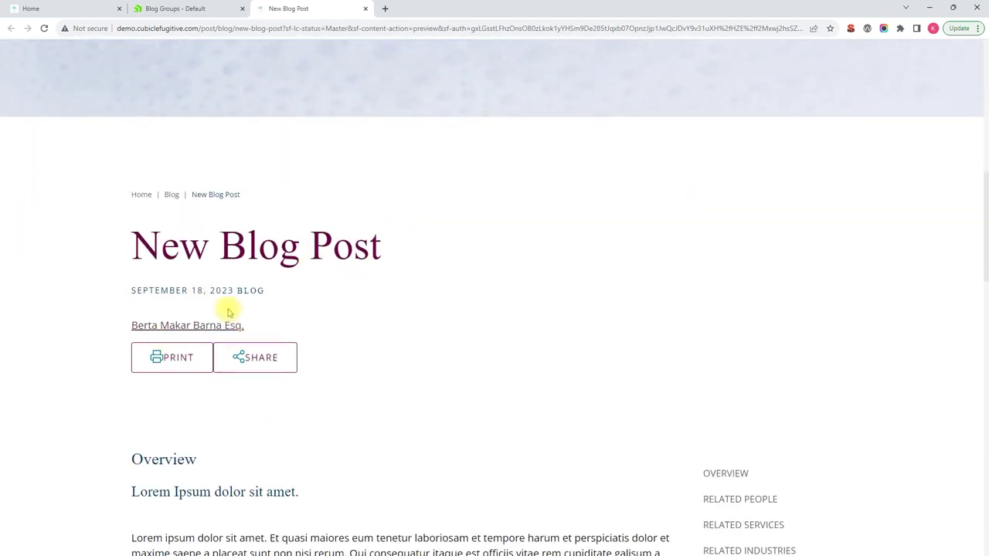
scroll(236, 358, "down", 2)
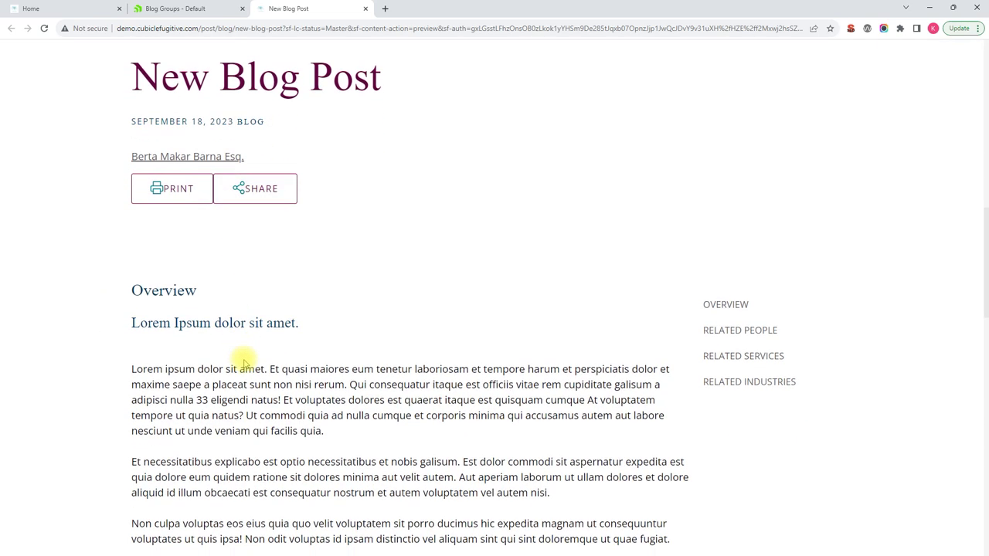
scroll(244, 363, "down", 5)
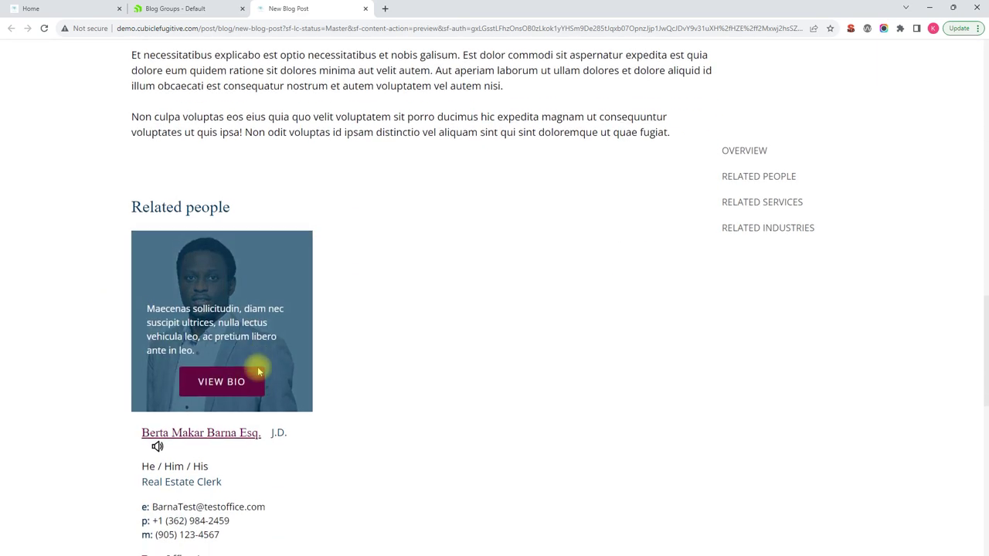
scroll(260, 379, "down", 3)
scroll(265, 375, "up", 10)
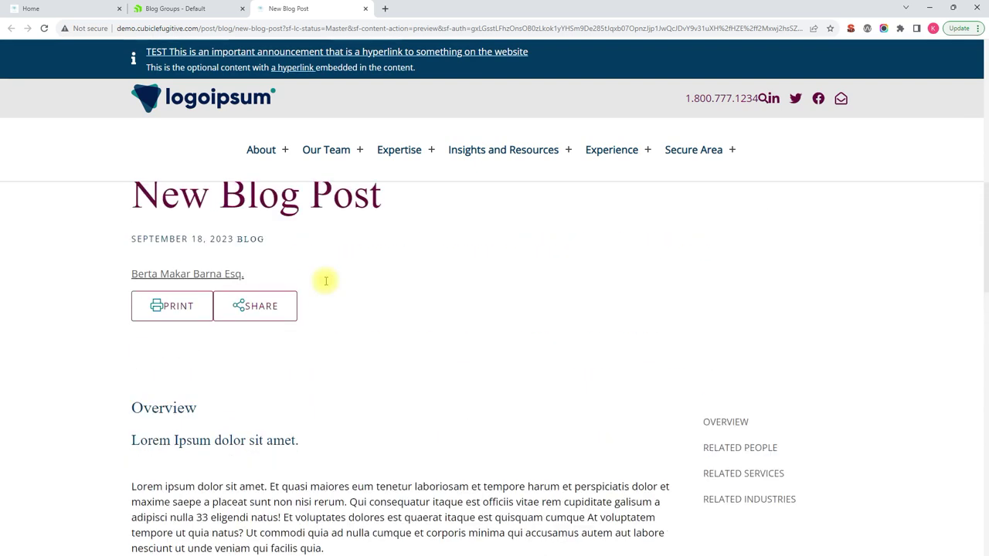
scroll(324, 285, "up", 5)
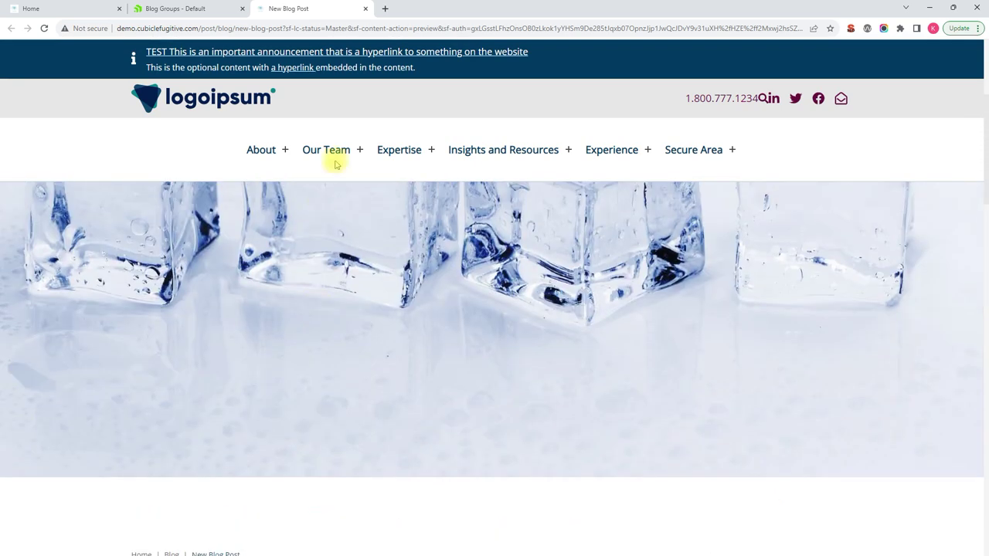
left_click(366, 8)
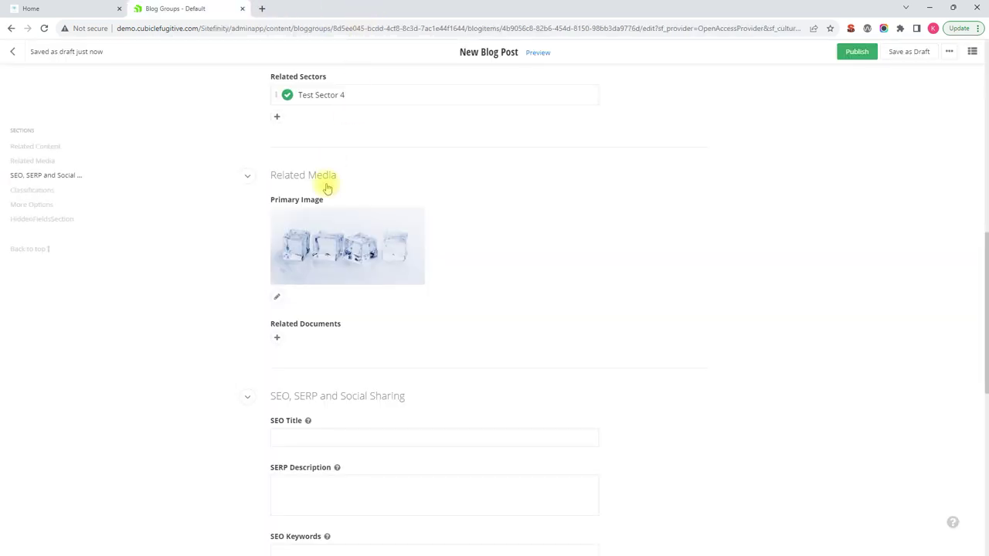
Assign the category TestCategory to the blog post in its classifications.
scroll(330, 182, "down", 2)
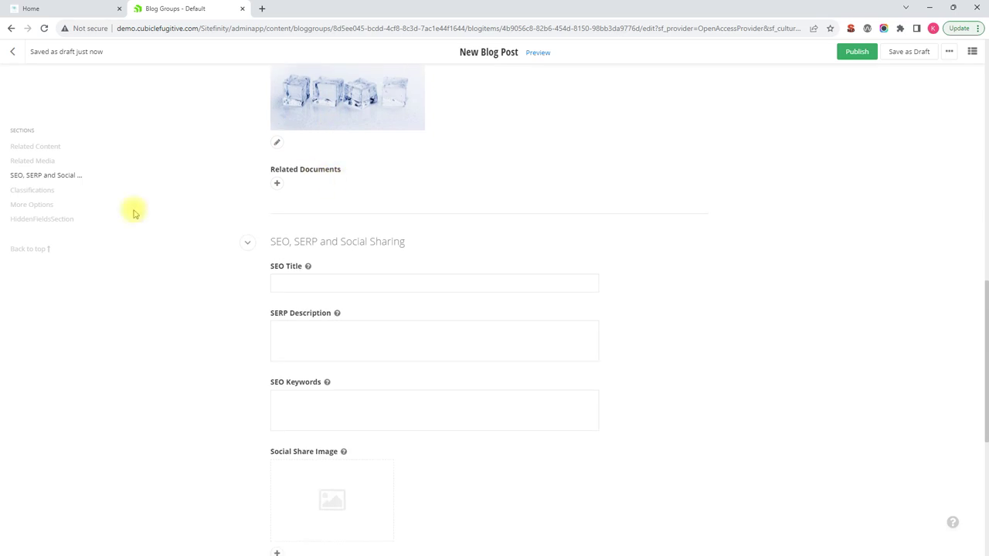
scroll(464, 173, "down", 1)
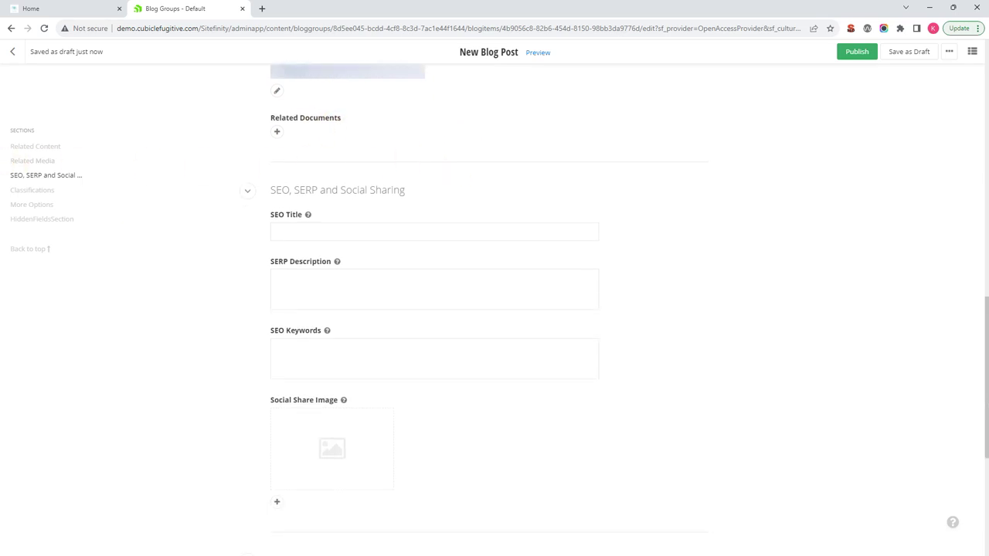
scroll(274, 199, "up", 2)
scroll(409, 205, "down", 4)
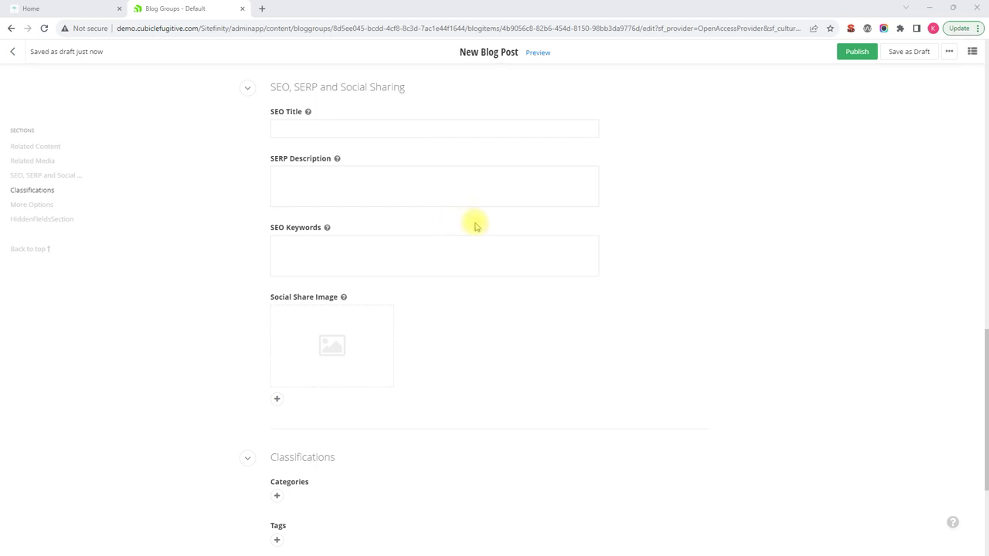
scroll(474, 224, "down", 2)
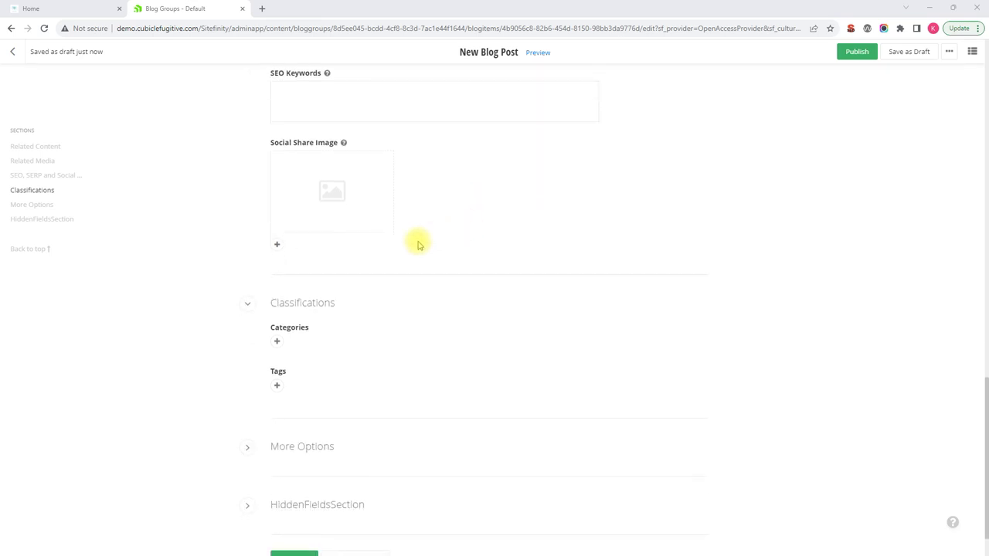
left_click(278, 343)
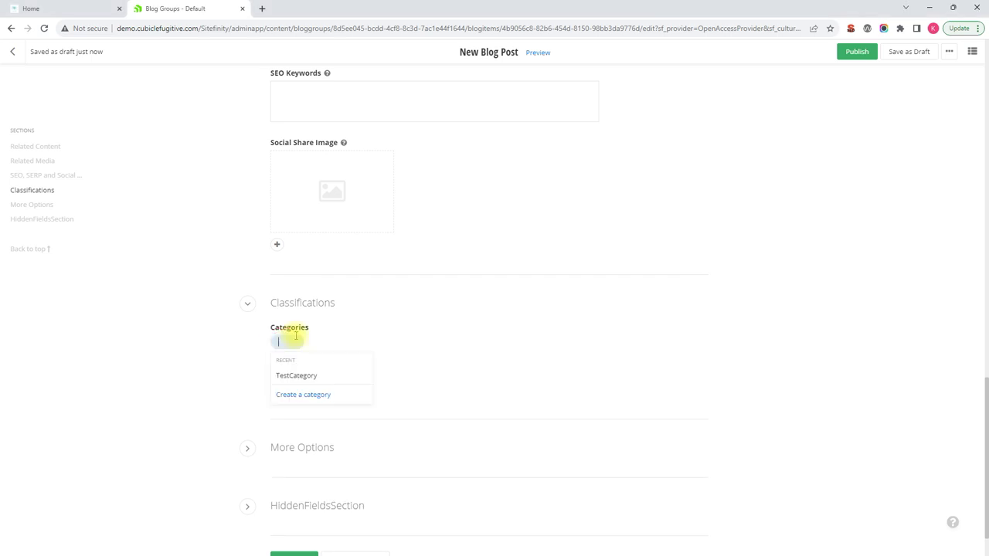
left_click(305, 377)
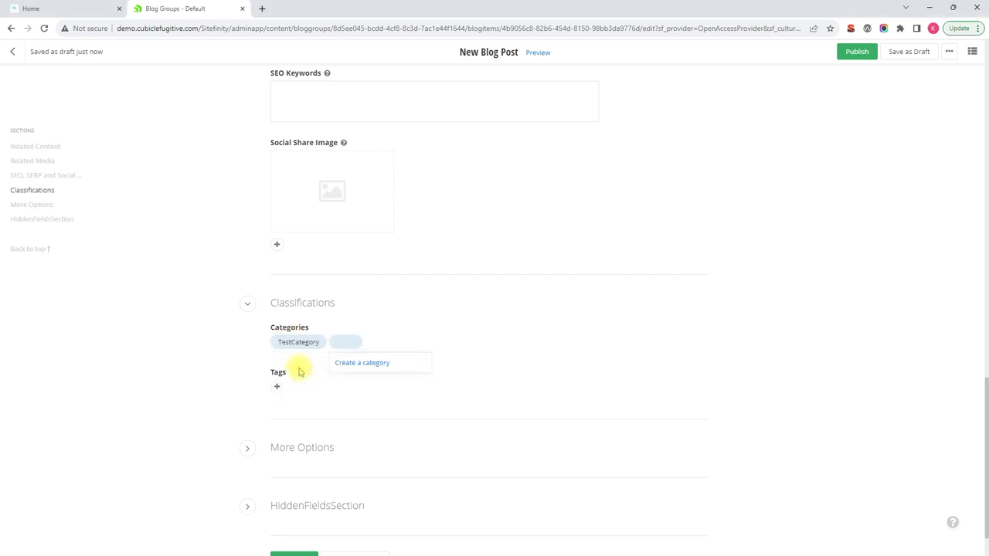
Add the tags Test2 and Test1 to the post and save the draft again.
left_click(277, 387)
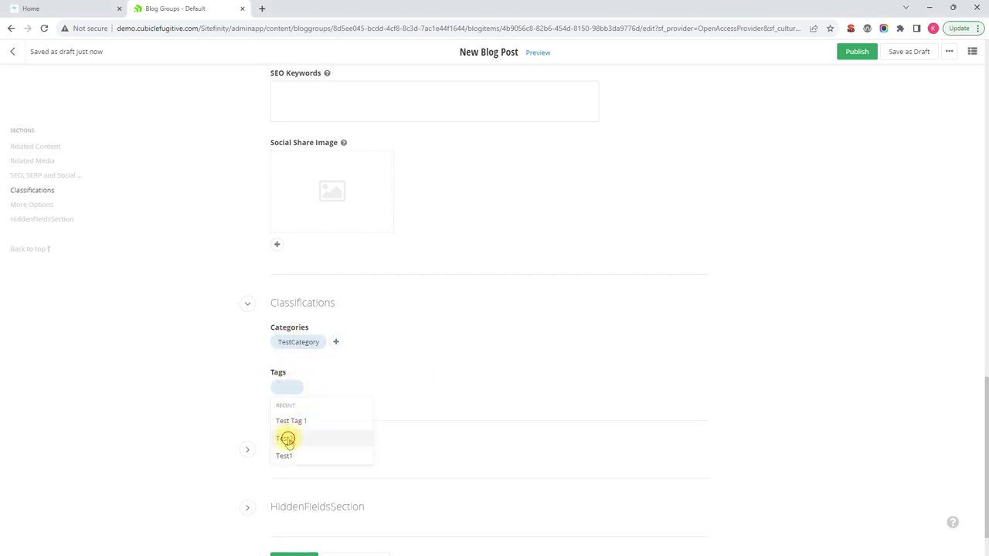
left_click(287, 439)
left_click(320, 438)
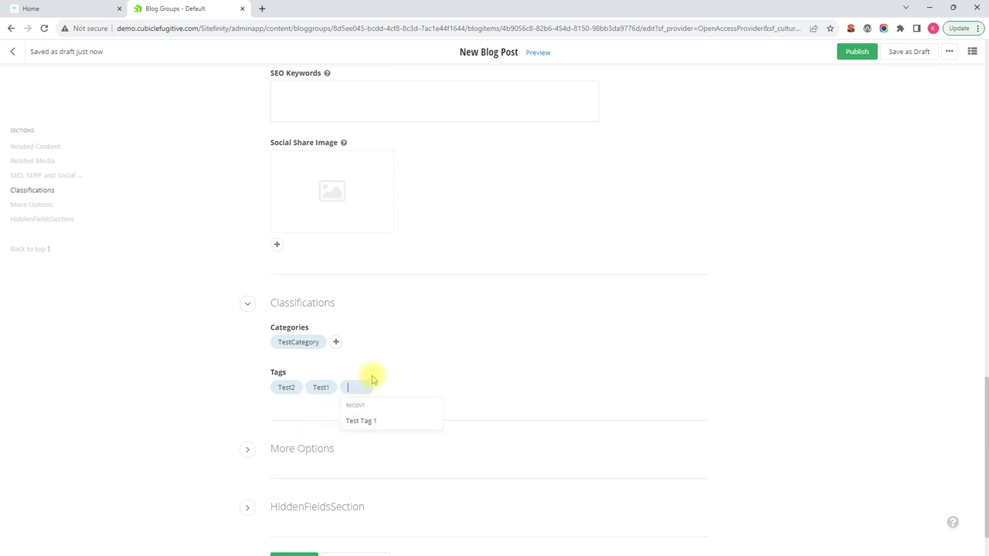
left_click(408, 356)
scroll(388, 371, "down", 1)
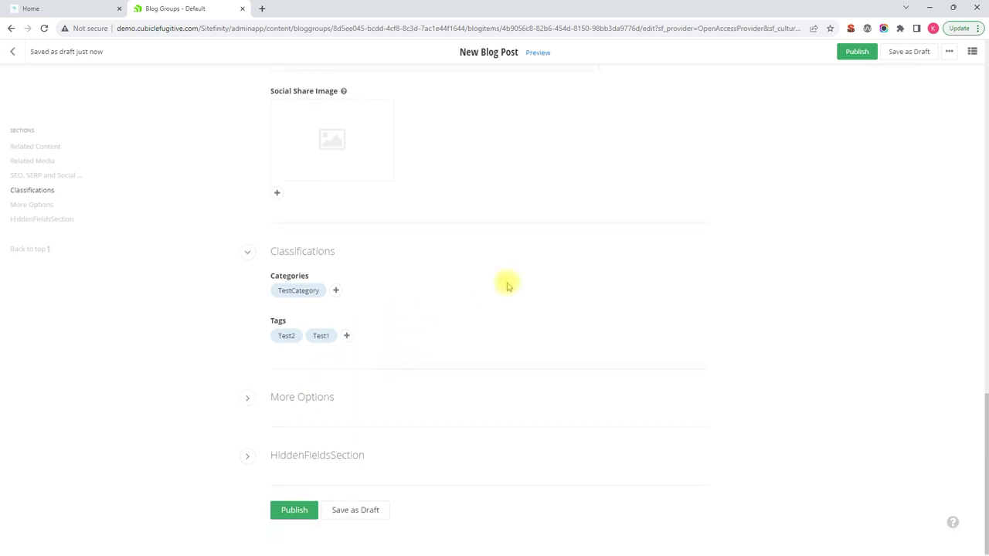
left_click(907, 52)
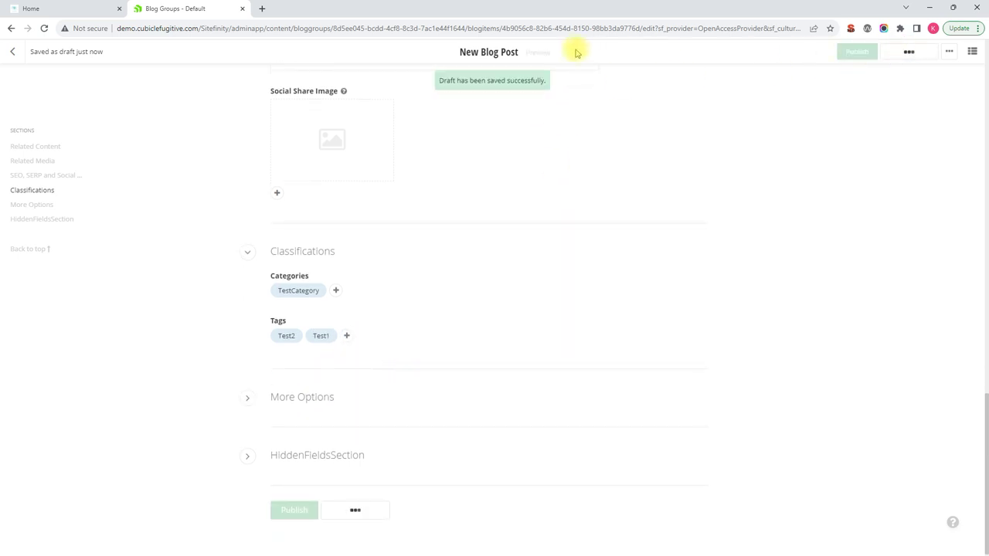
Preview the updated draft, check how the category and section links appear around the content, and close the preview.
left_click(537, 53)
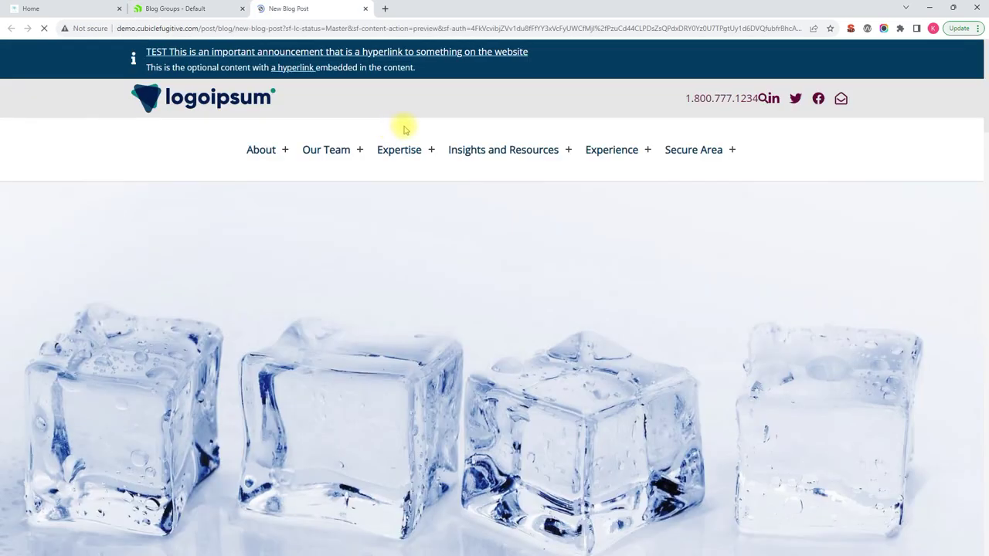
scroll(361, 164, "down", 6)
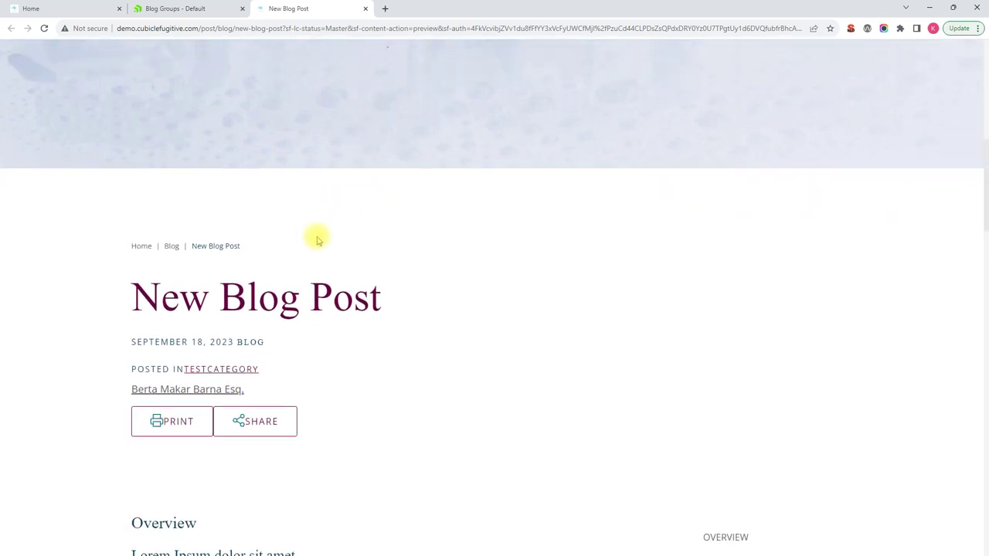
scroll(286, 274, "down", 1)
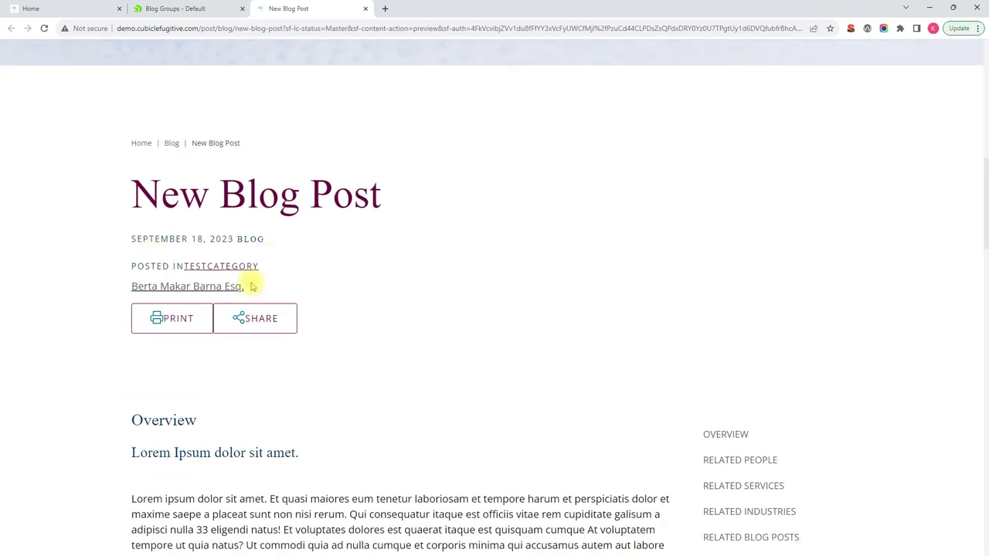
scroll(238, 292, "down", 2)
scroll(241, 297, "down", 3)
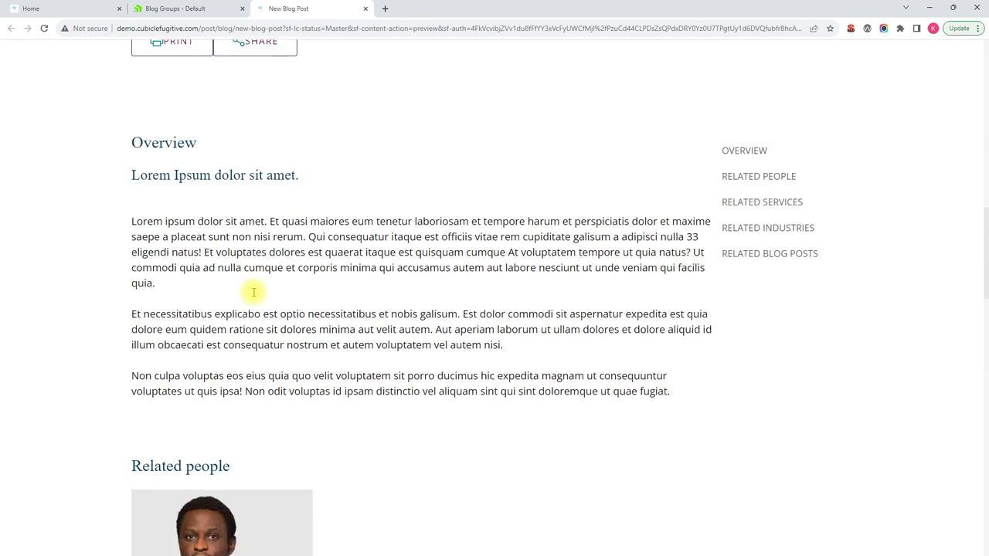
scroll(224, 278, "up", 7)
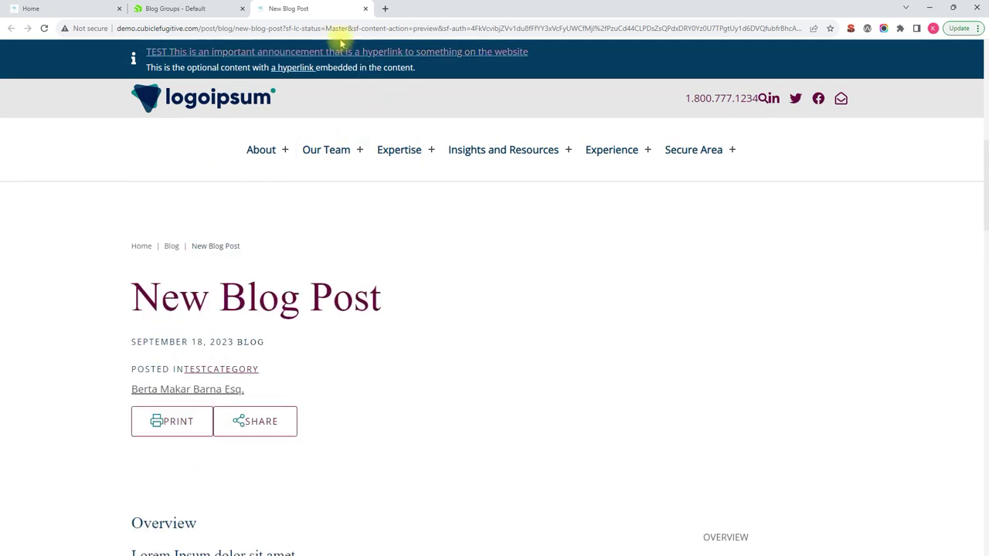
left_click(366, 8)
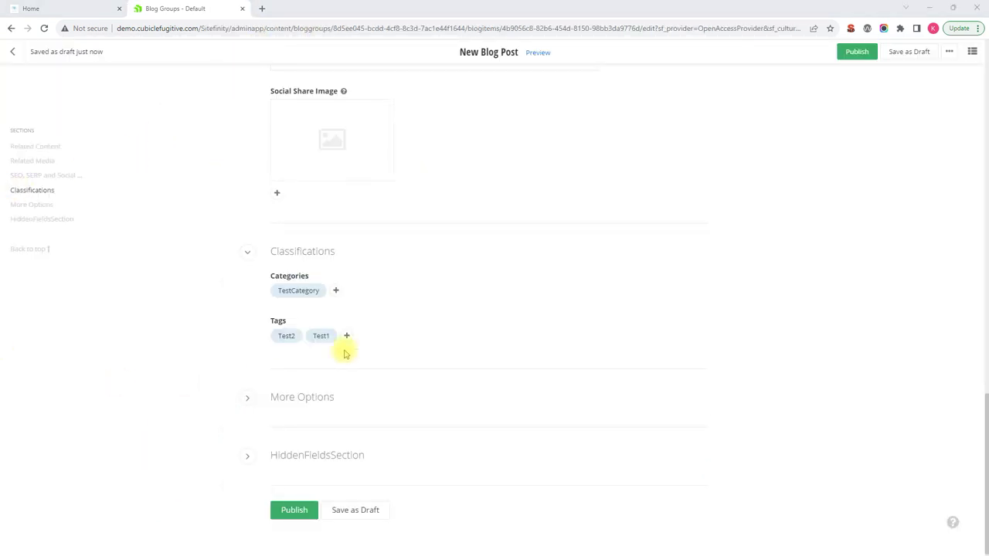
Preview the draft, follow its TestCategory link to examine the filtered blog listing, and close the preview.
scroll(381, 246, "down", 1)
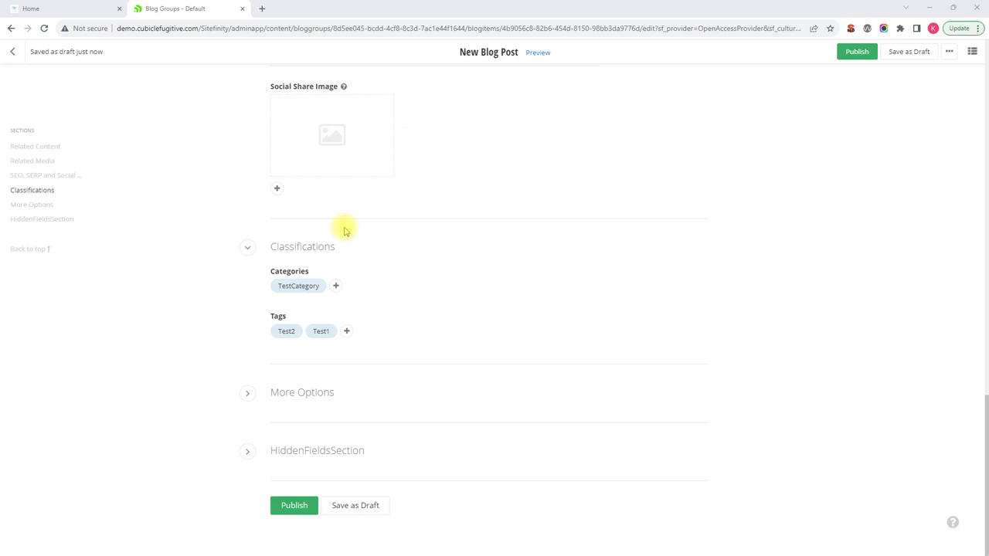
left_click(536, 52)
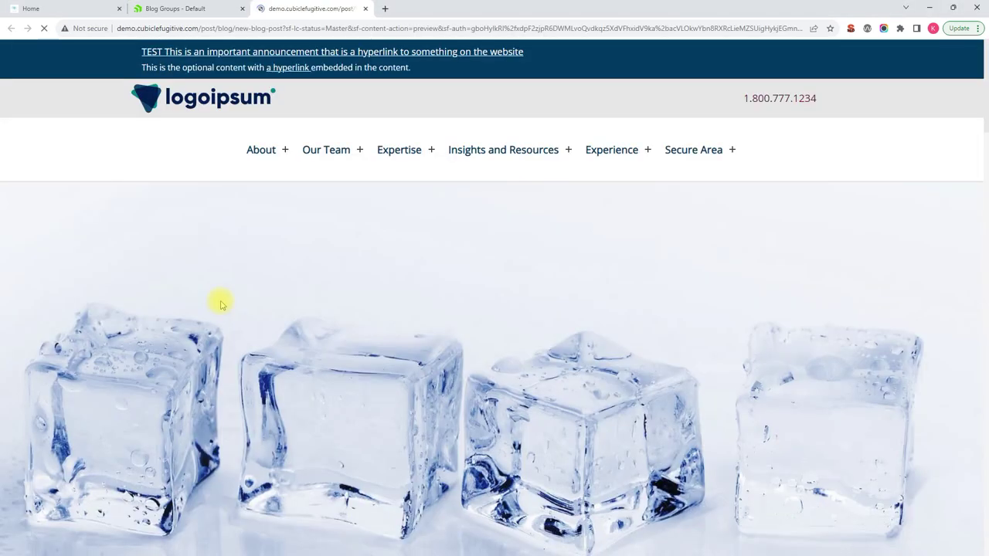
scroll(220, 304, "down", 7)
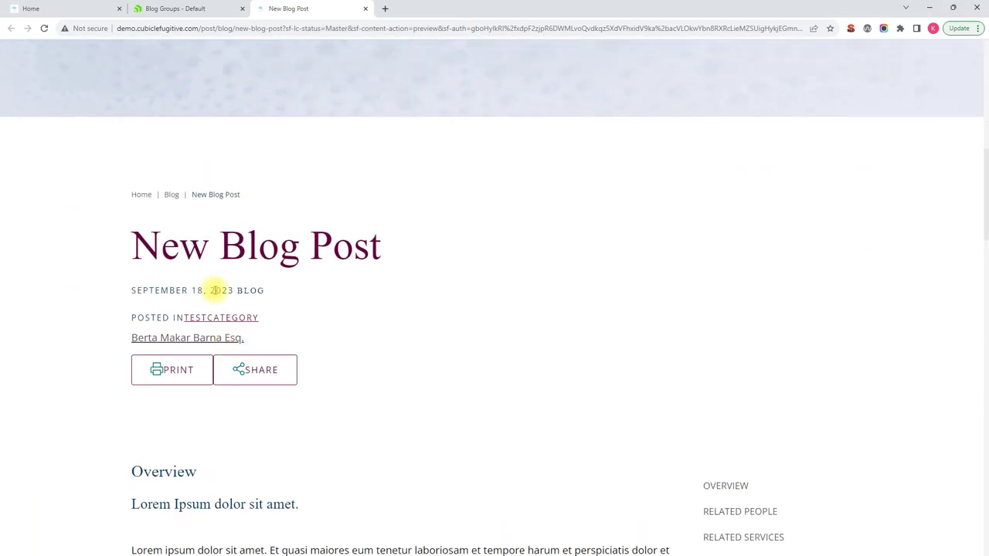
left_click(227, 317)
scroll(383, 319, "down", 3)
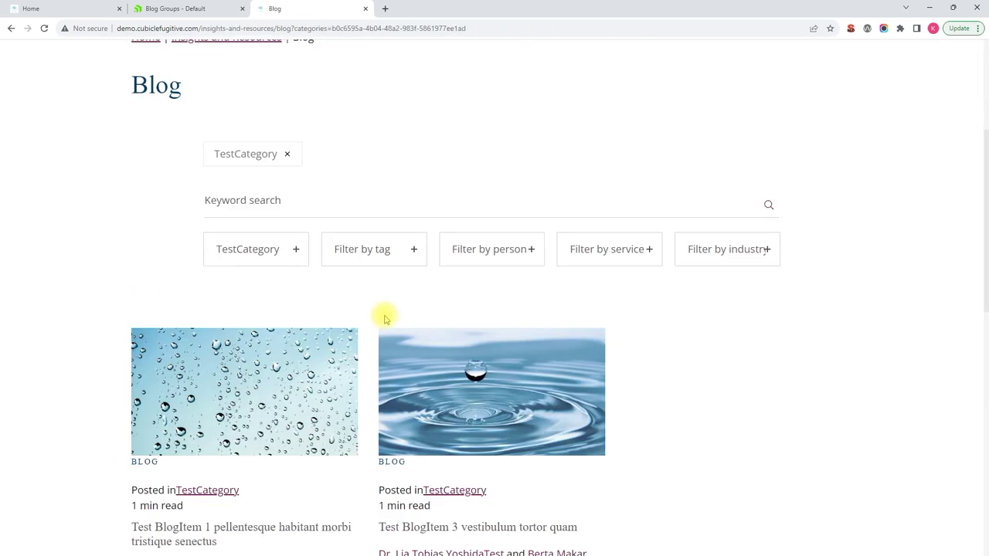
scroll(385, 319, "down", 2)
scroll(331, 313, "up", 6)
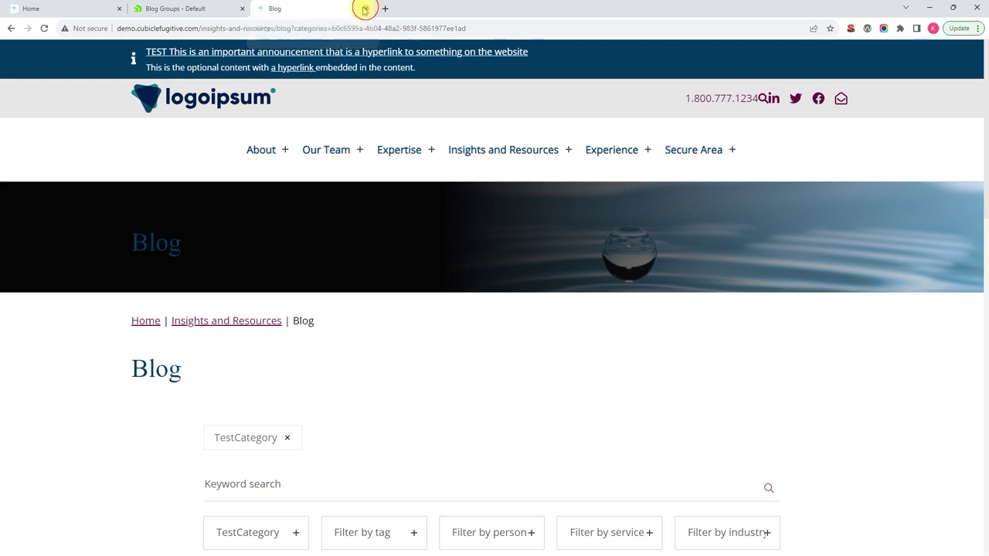
left_click(366, 9)
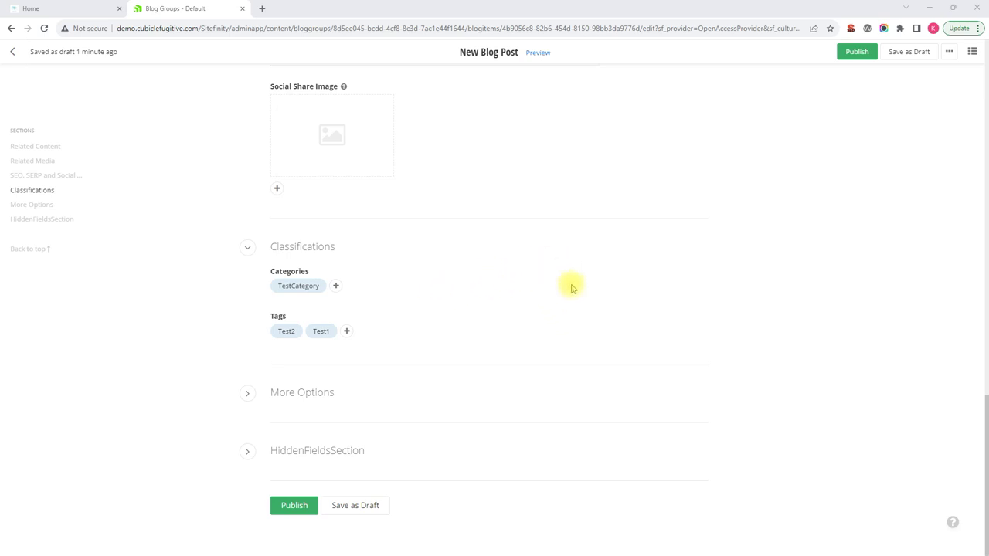
Schedule the blog post to publish on 9/16/2023 at 12:00 AM, save the schedule, and publish the post.
left_click(950, 52)
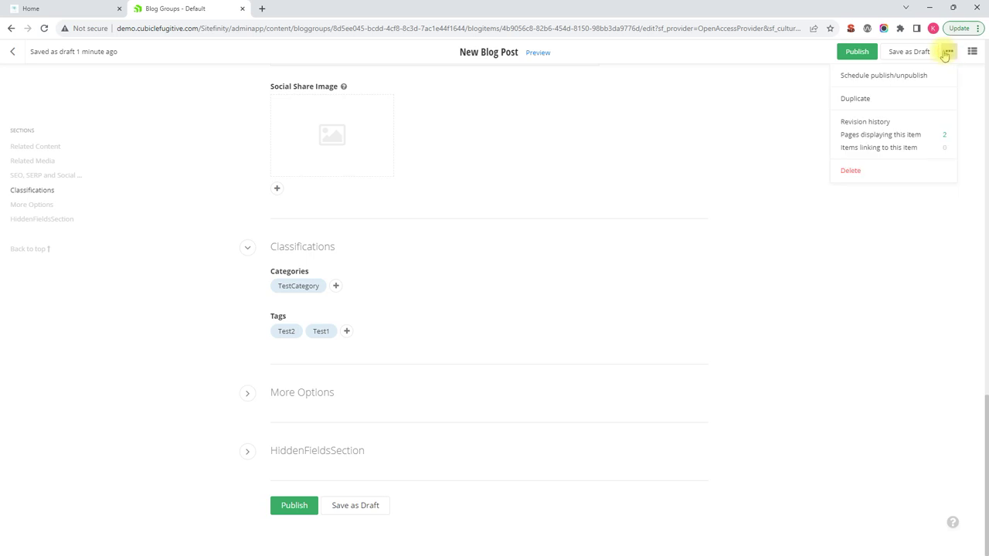
left_click(884, 78)
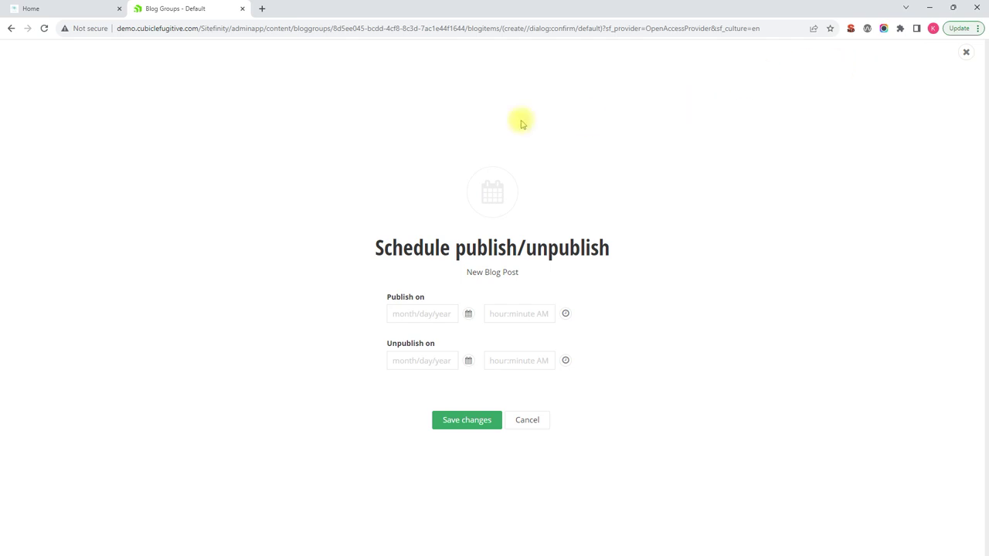
left_click(407, 314)
left_click(469, 313)
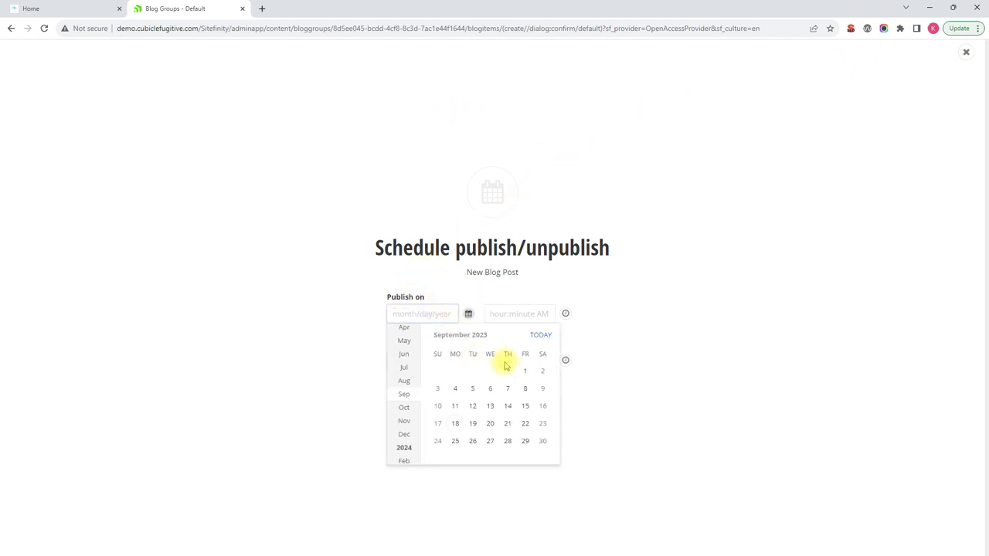
left_click(543, 408)
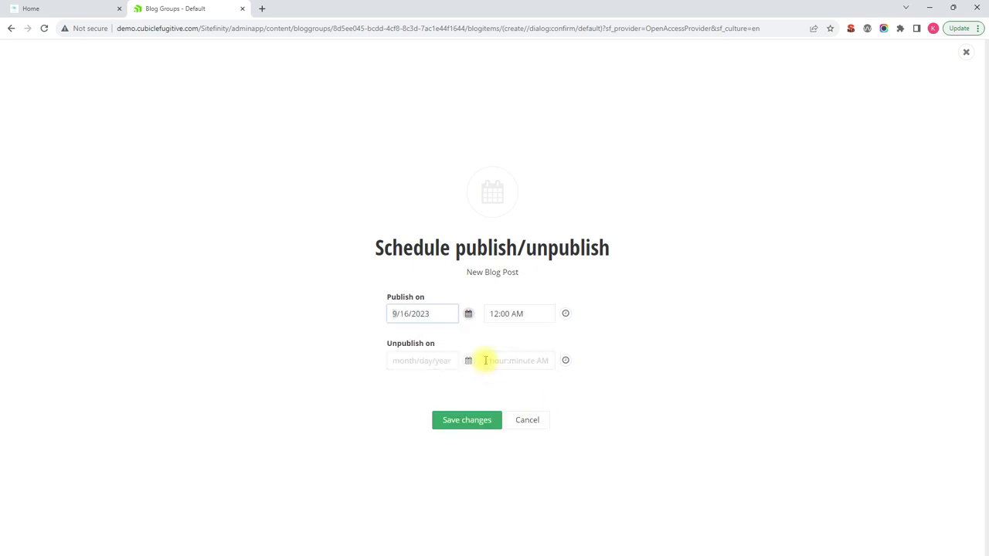
left_click(531, 317)
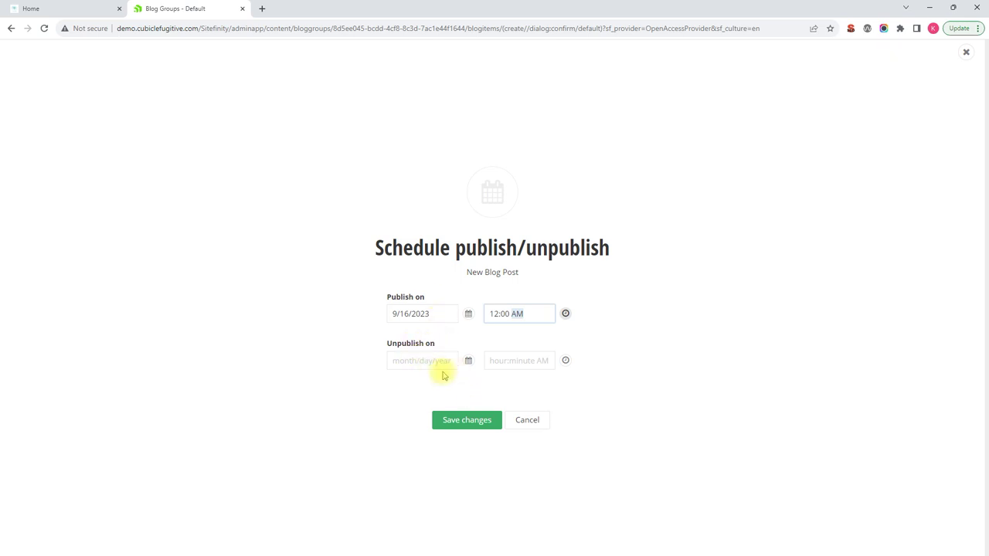
left_click(462, 422)
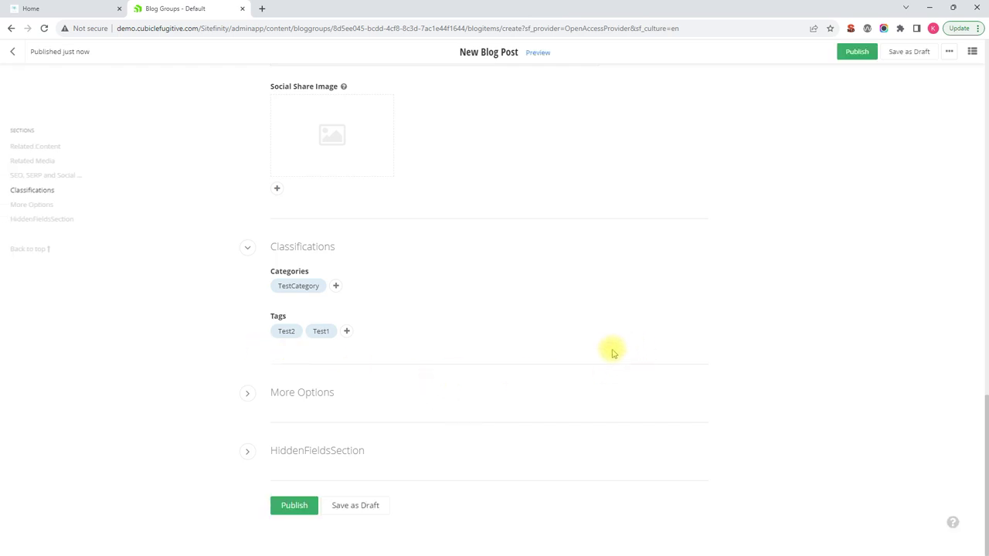
left_click(294, 506)
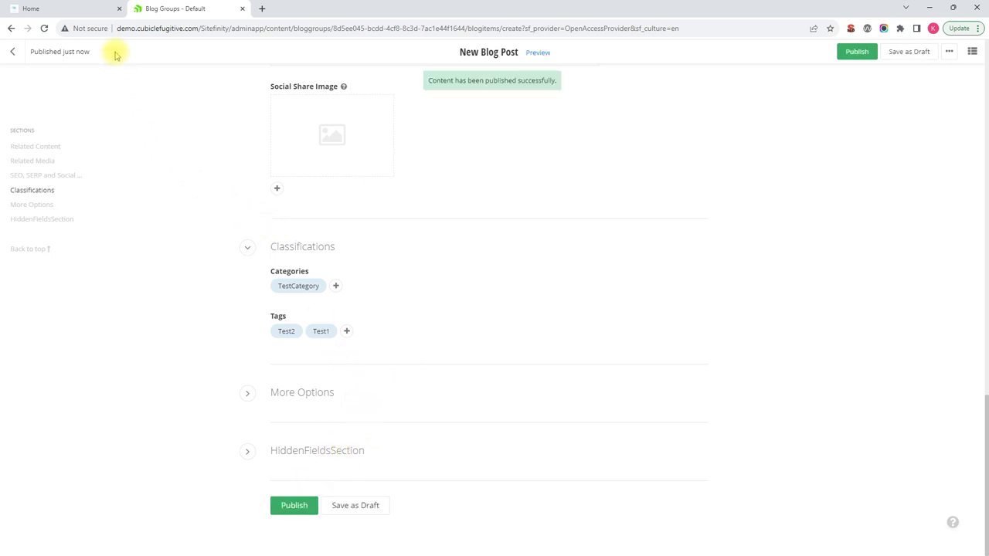
Switch to the public website's home page, open the Blog page under Insights and Resources, and examine the New Blog Post card.
left_click(74, 9)
scroll(360, 204, "down", 2)
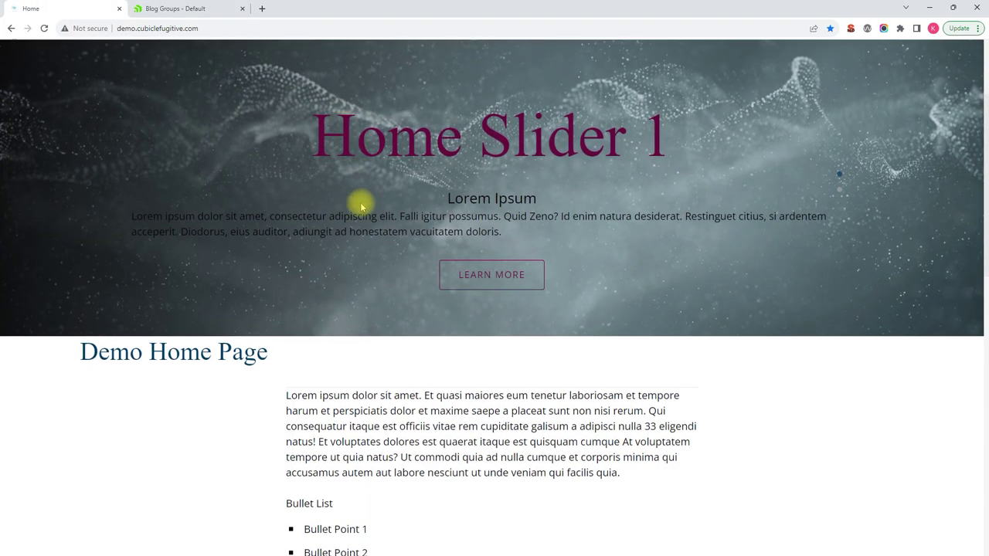
scroll(638, 194, "up", 2)
mouse_move(510, 151)
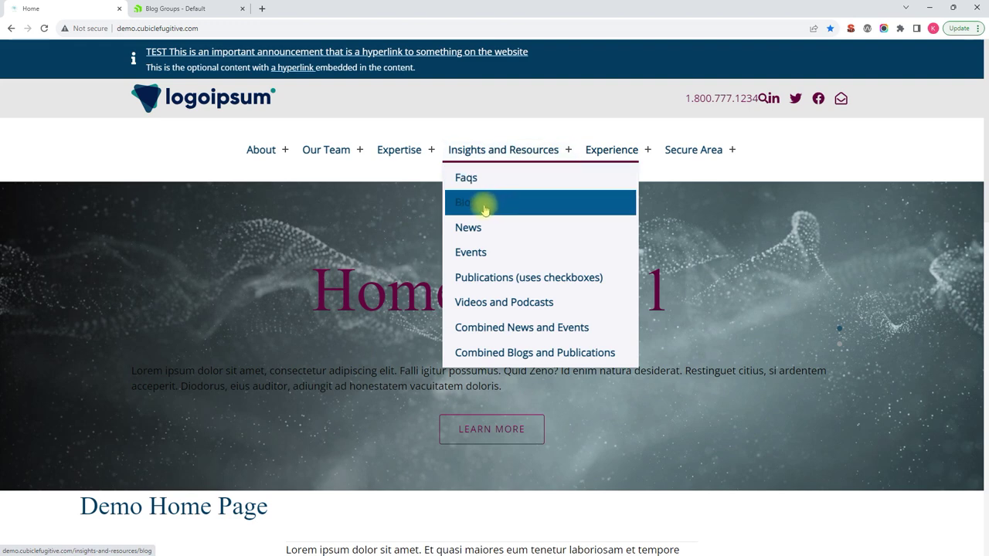
left_click(475, 202)
scroll(351, 199, "down", 2)
scroll(353, 197, "down", 4)
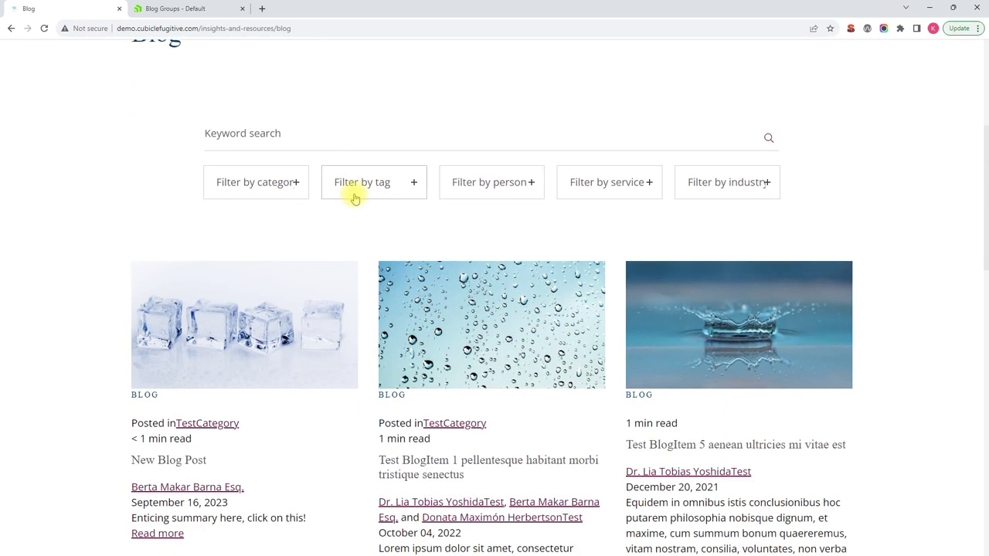
scroll(335, 194, "up", 1)
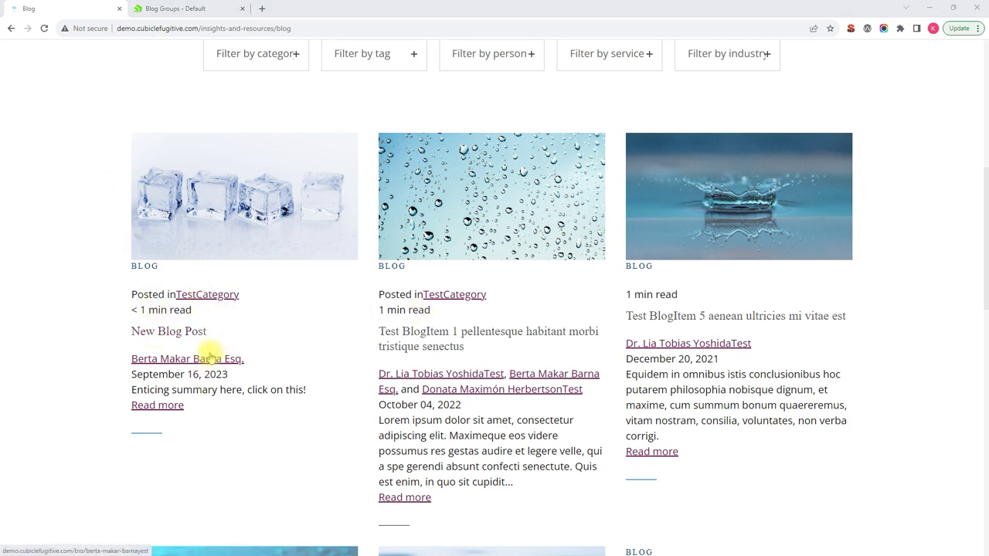
Open New Blog Post from the blog listing and check its content and related people section.
left_click(228, 251)
scroll(276, 311, "down", 12)
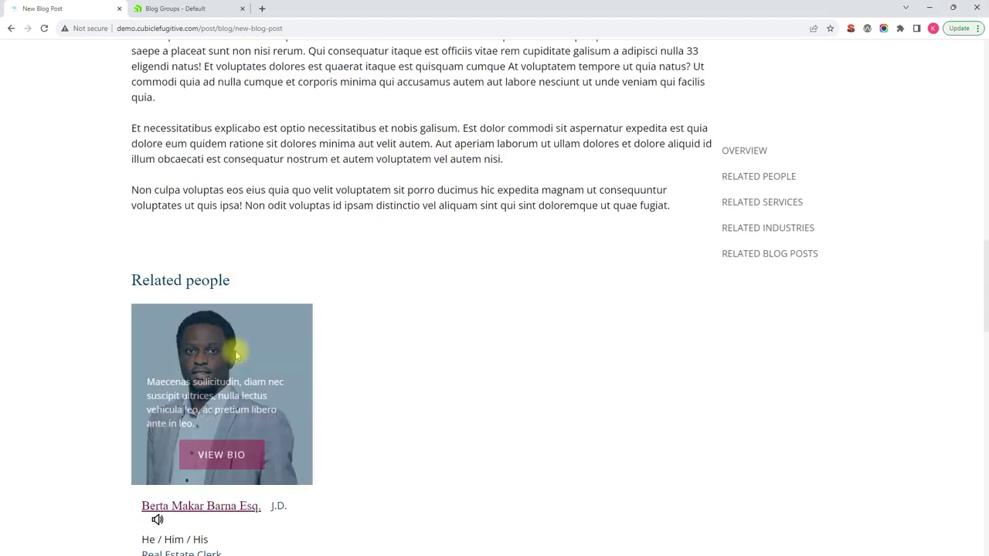
scroll(236, 258, "up", 2)
scroll(236, 258, "down", 1)
scroll(237, 289, "down", 3)
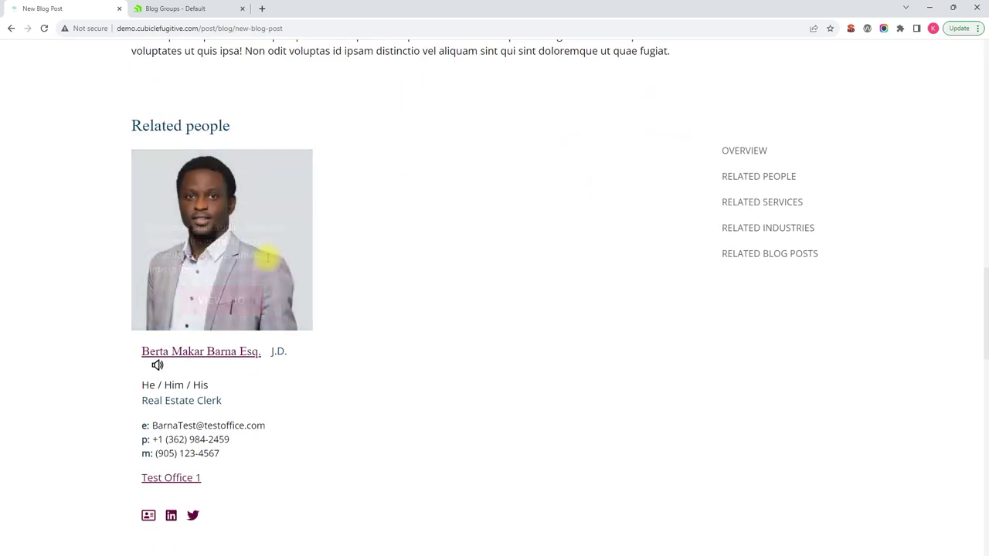
Open the related person's bio page, reload it past the trial notice, and check its related blog posts section.
left_click(201, 352)
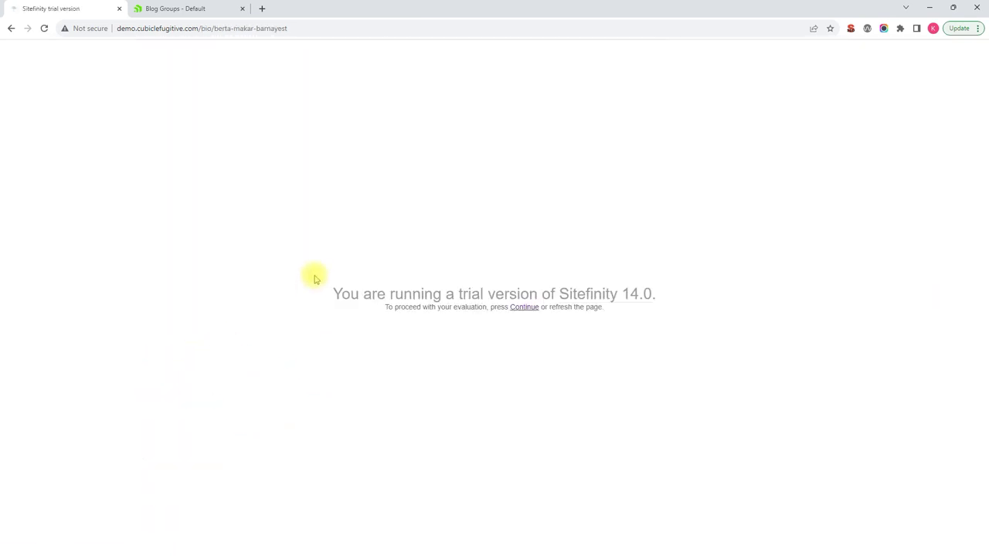
left_click(46, 28)
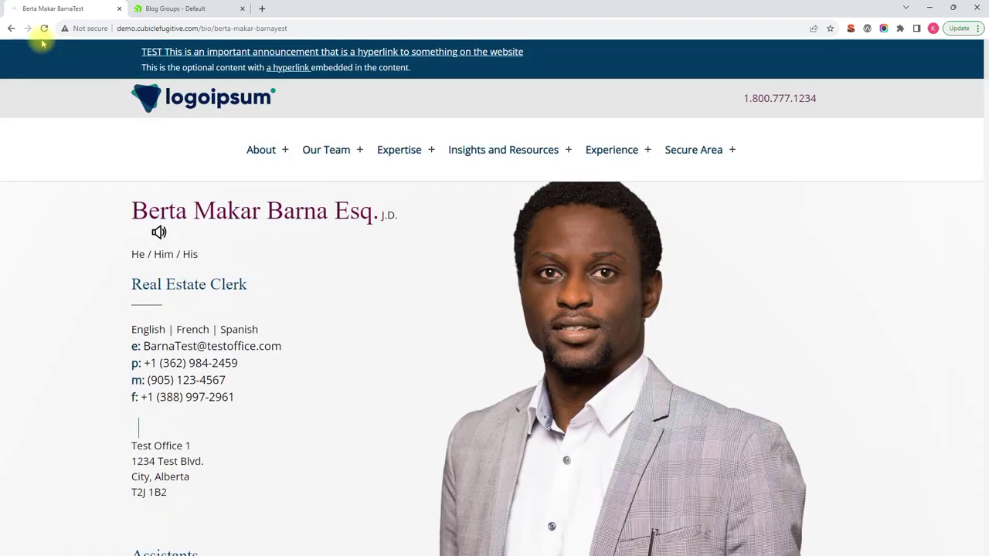
scroll(320, 205, "down", 5)
scroll(385, 196, "down", 10)
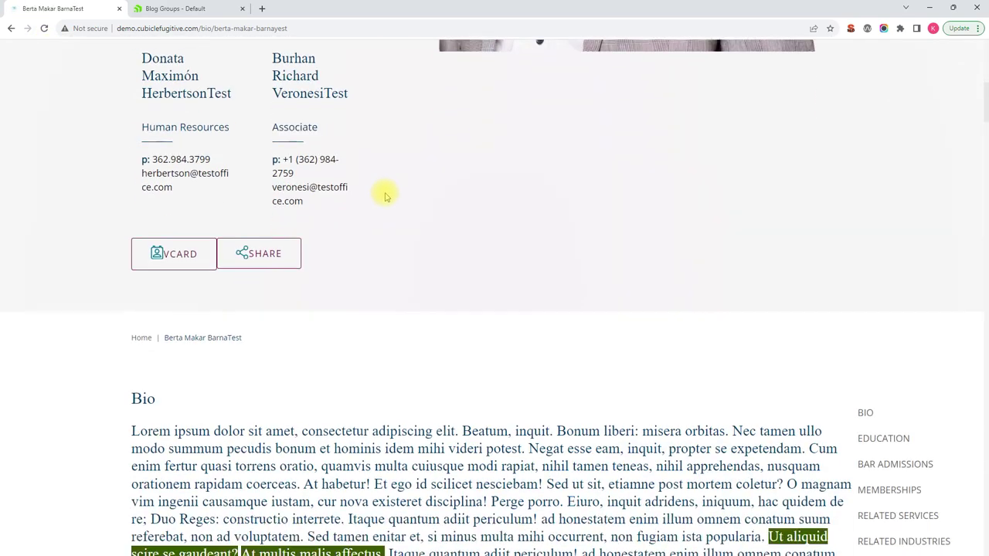
scroll(368, 199, "down", 10)
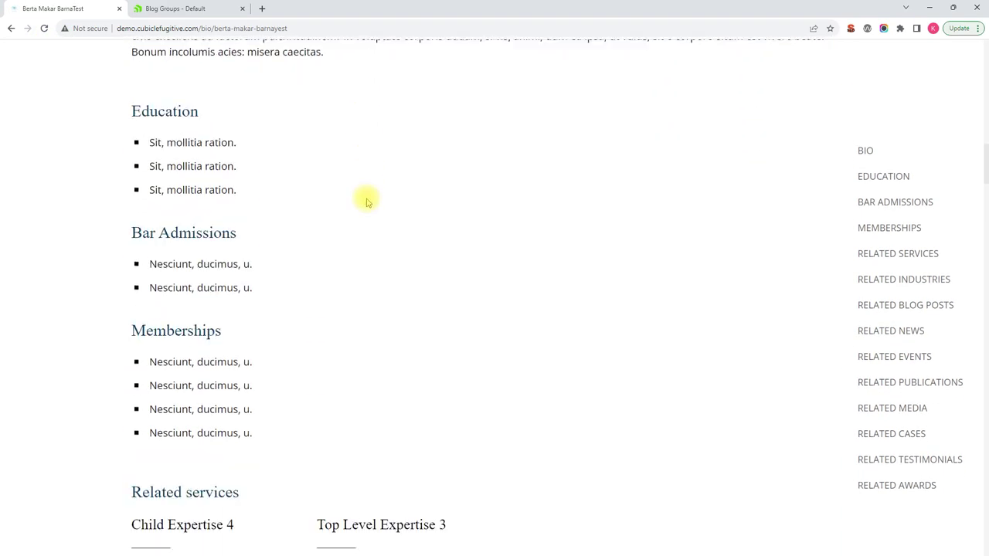
scroll(368, 203, "down", 1)
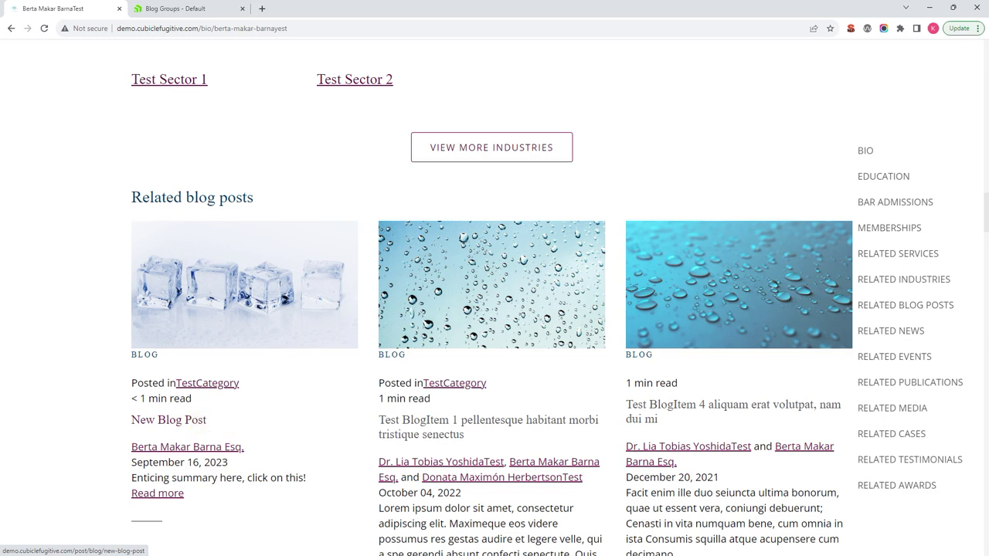
Follow the TestCategory link on the New Blog Post card and examine the blog listing filtered by that category.
left_click(216, 384)
scroll(254, 327, "down", 5)
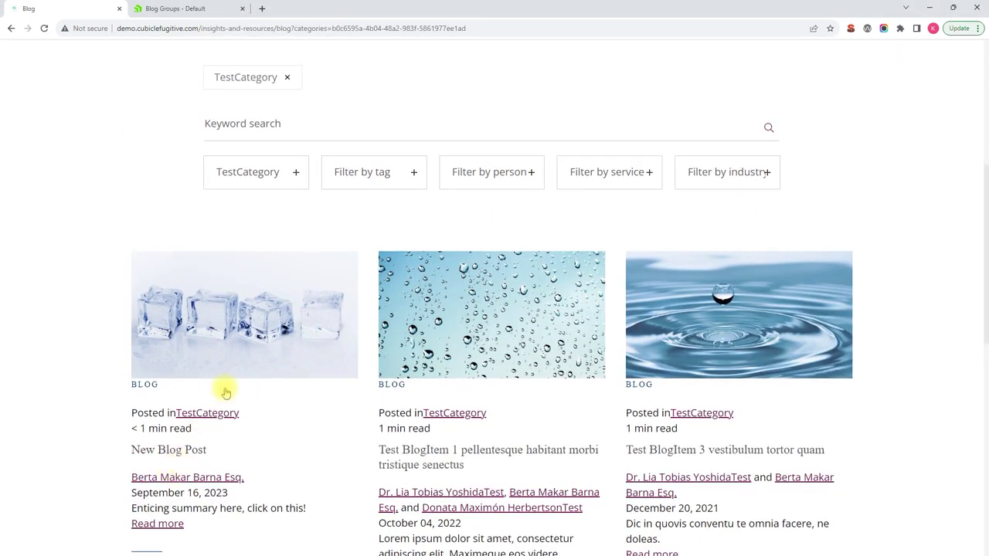
scroll(232, 426, "down", 1)
Open New Blog Post from the filtered listing and check its publish date, category, author, and overview.
left_click(211, 239)
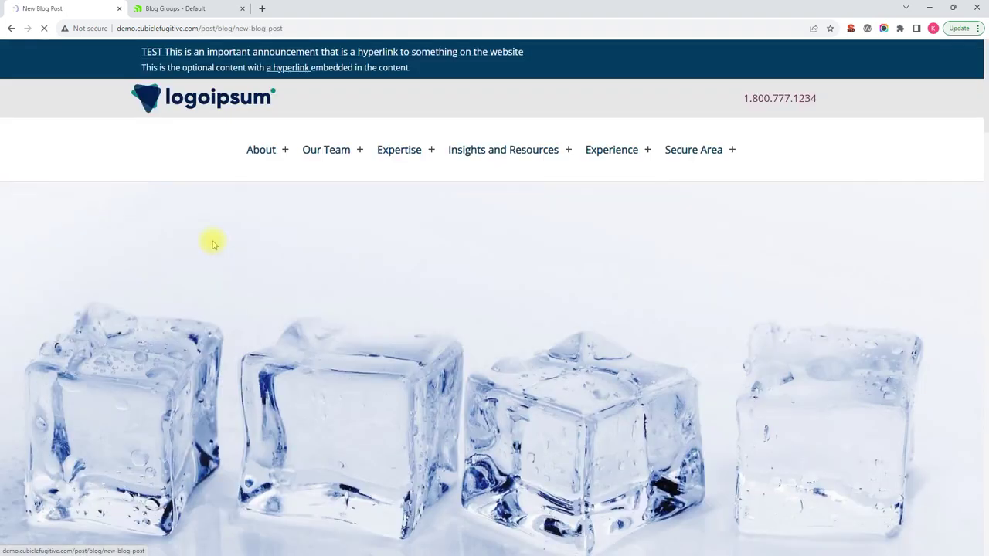
scroll(297, 338, "down", 3)
scroll(303, 337, "down", 5)
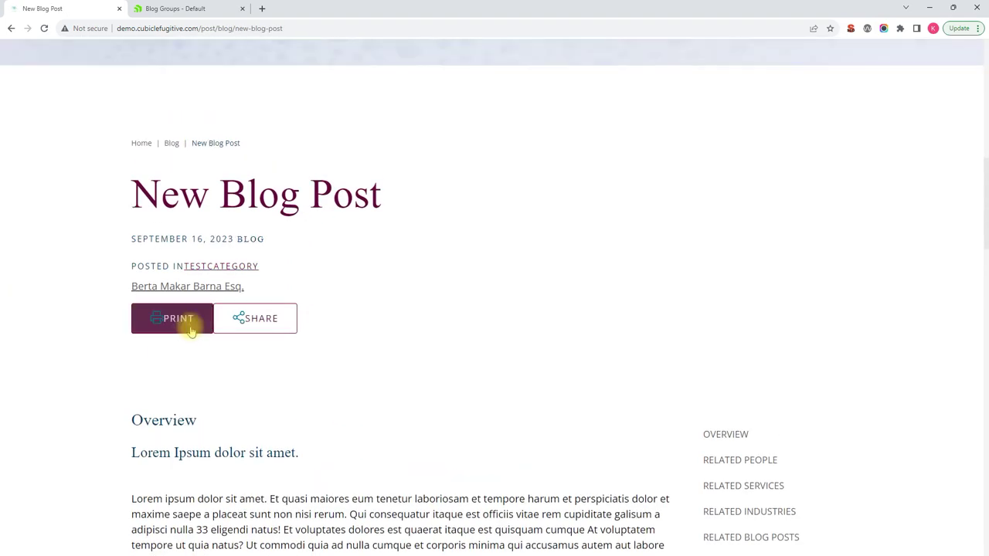